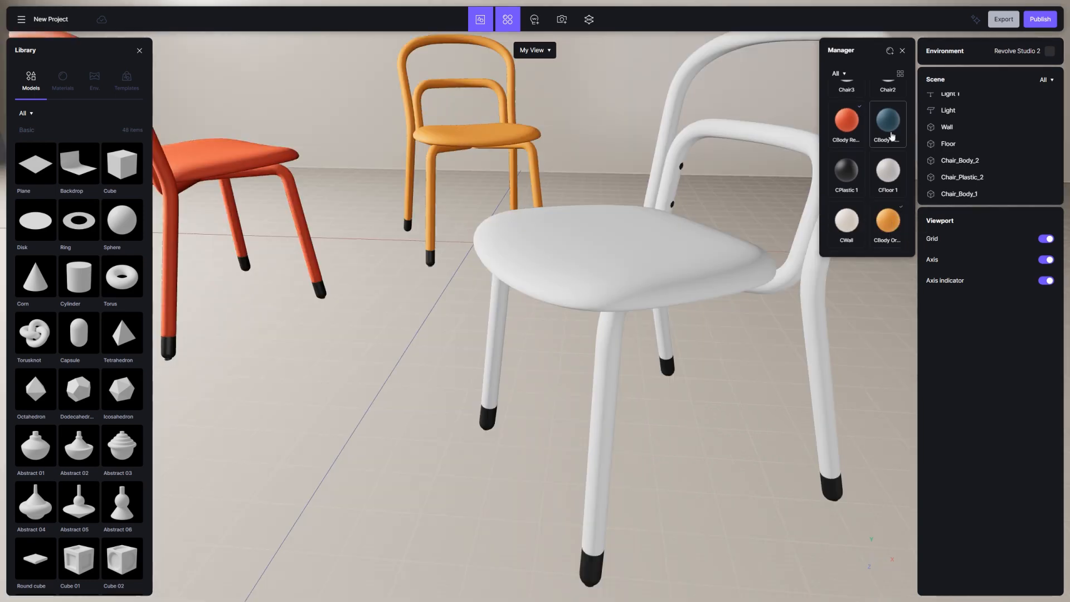
Apply the blue chair body material to the white chair, the Wall material to the wall and the Floor material to the floor.
left_click_drag(888, 119, 669, 239)
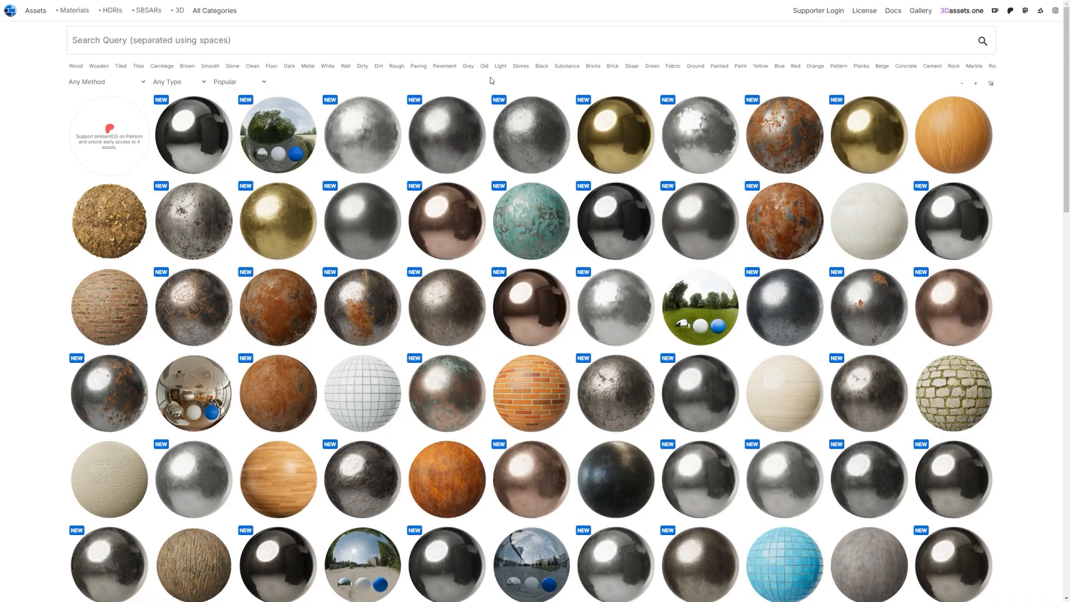
scroll(490, 78, "down", 3)
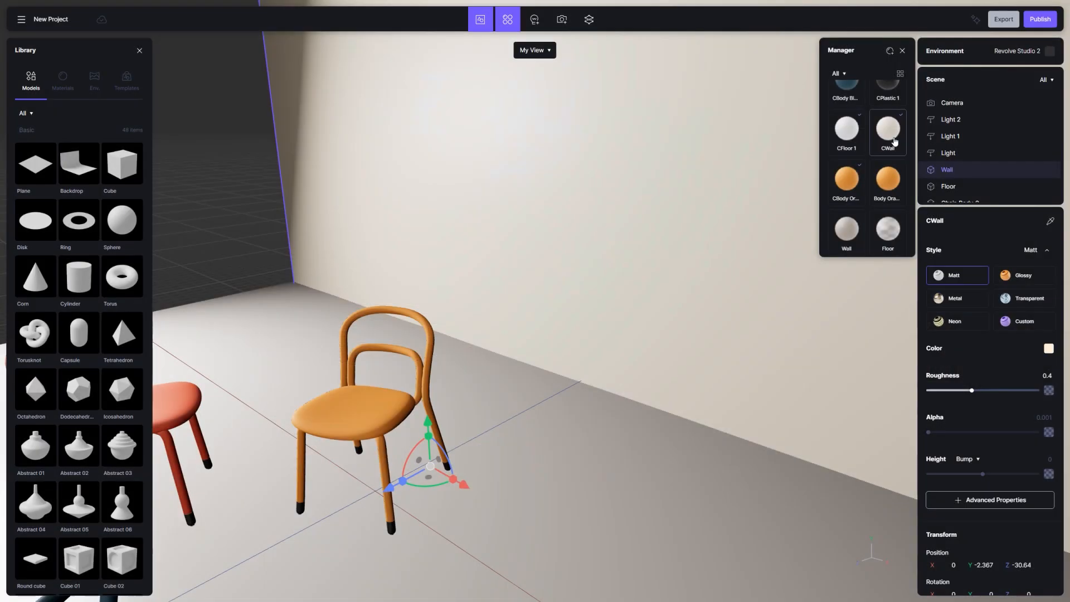
scroll(866, 167, "down", 2)
left_click_drag(708, 259, 709, 260)
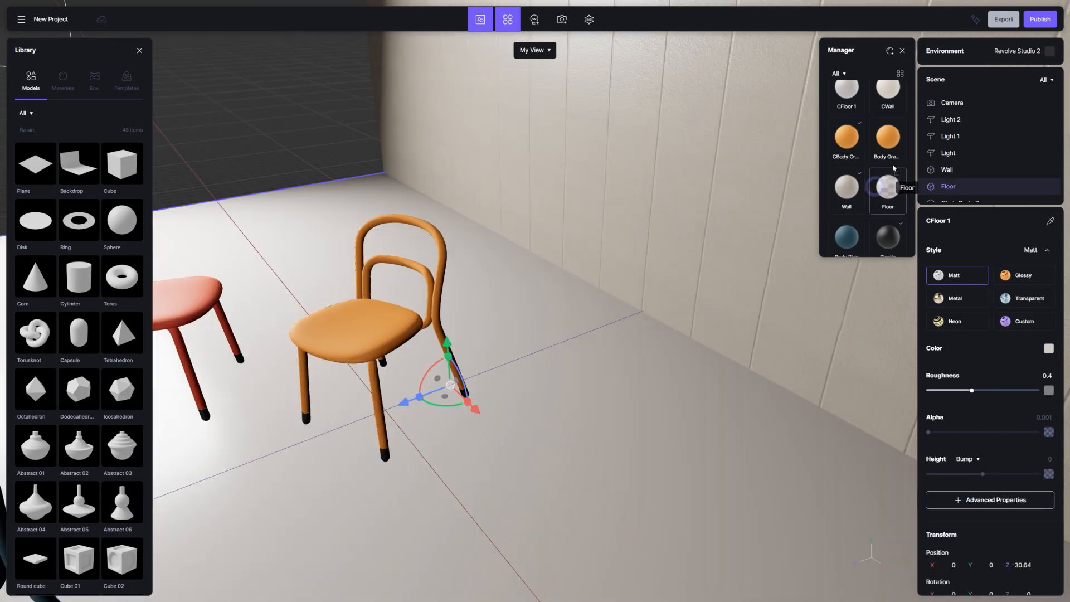
left_click_drag(900, 188, 616, 401)
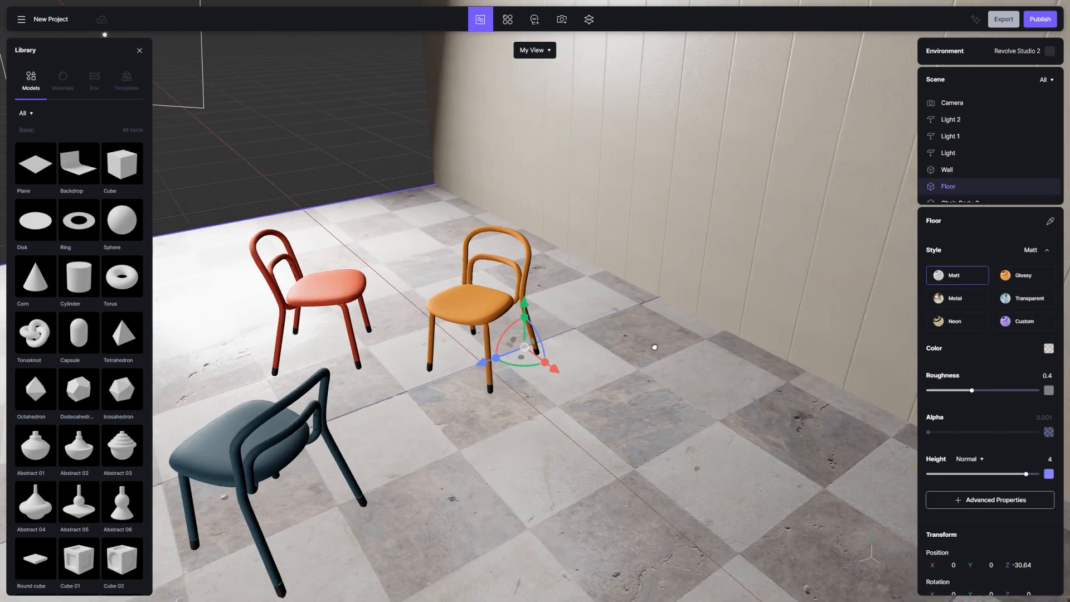
left_click_drag(654, 347, 688, 311)
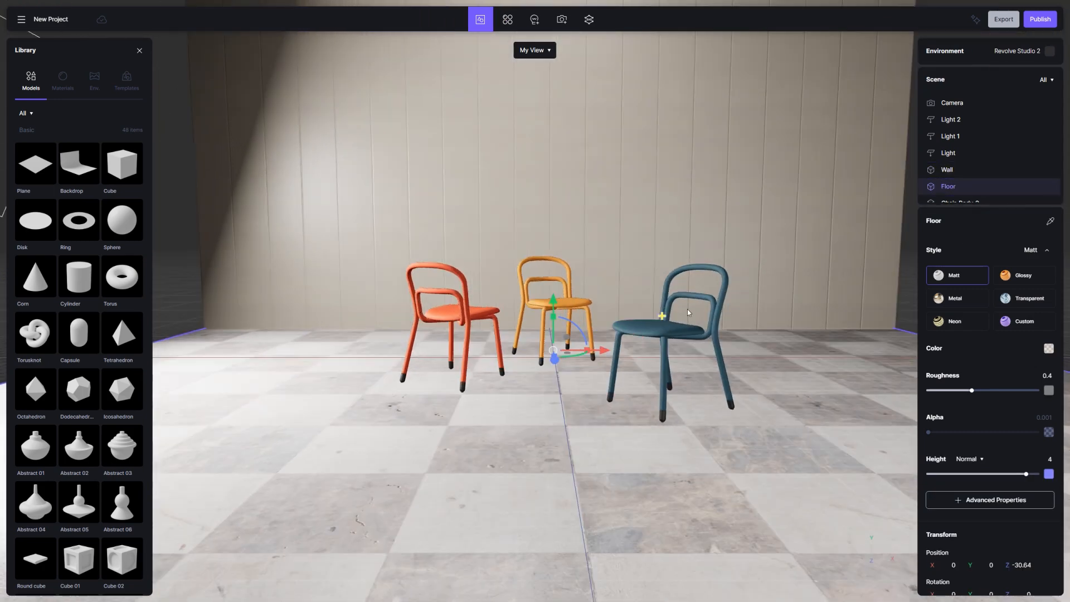
scroll(585, 373, "up", 3)
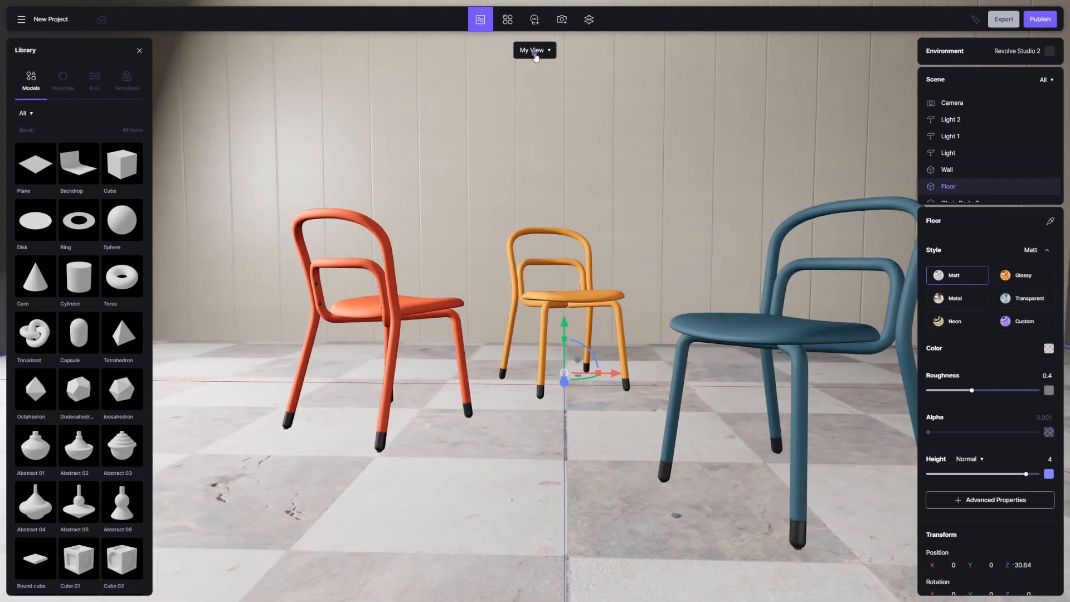
left_click(534, 49)
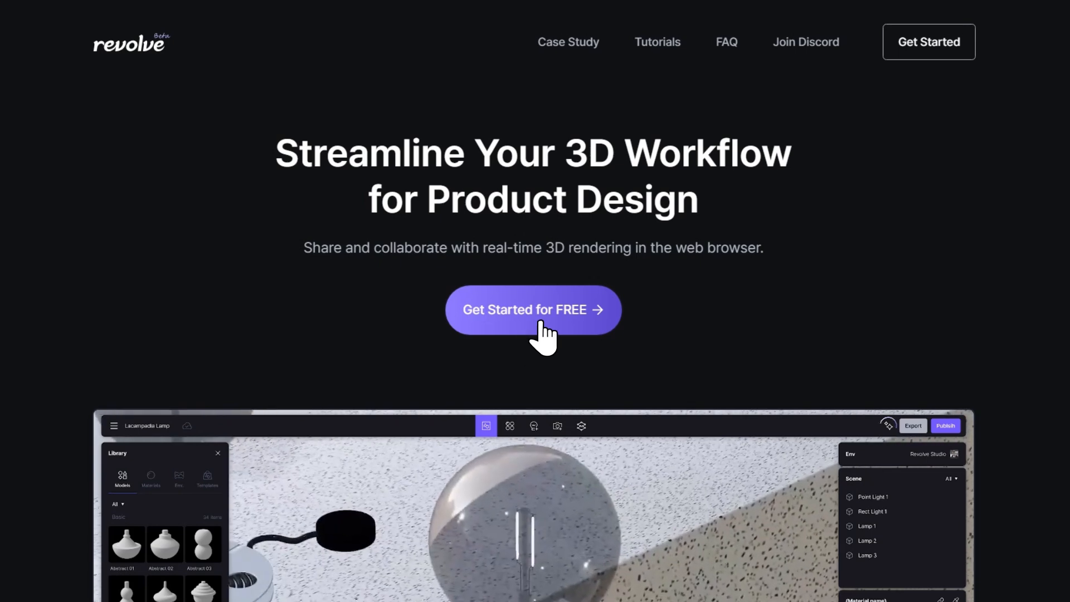
Open the Revolve editor from its home page and create a new project.
left_click(535, 206)
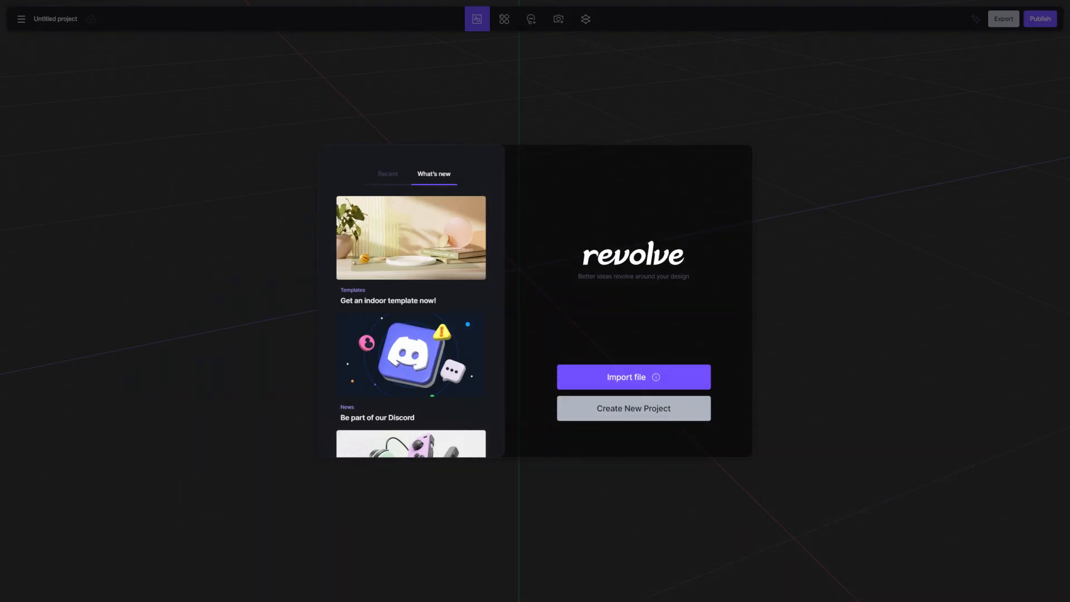
left_click(638, 410)
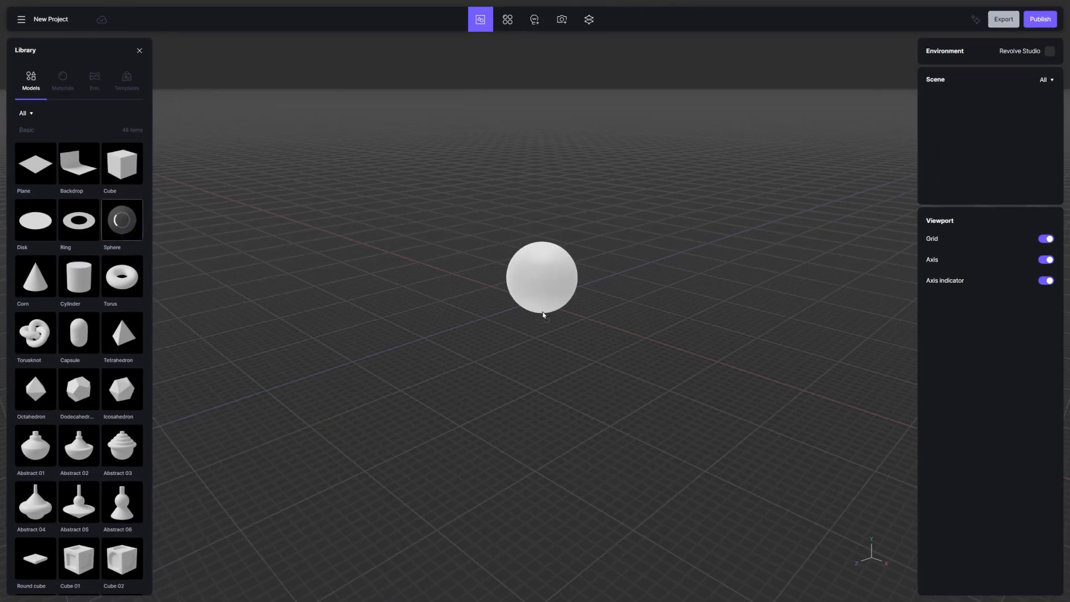
Place a Sphere from the model library near the origin and add a Backdrop behind and beneath it.
left_click_drag(417, 263, 403, 284)
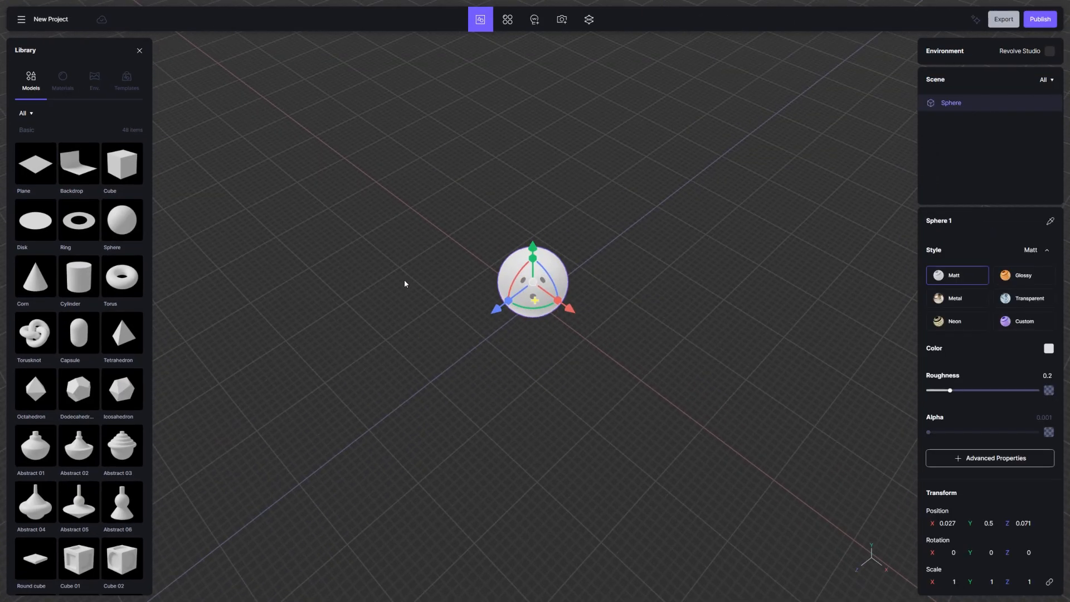
left_click(79, 164)
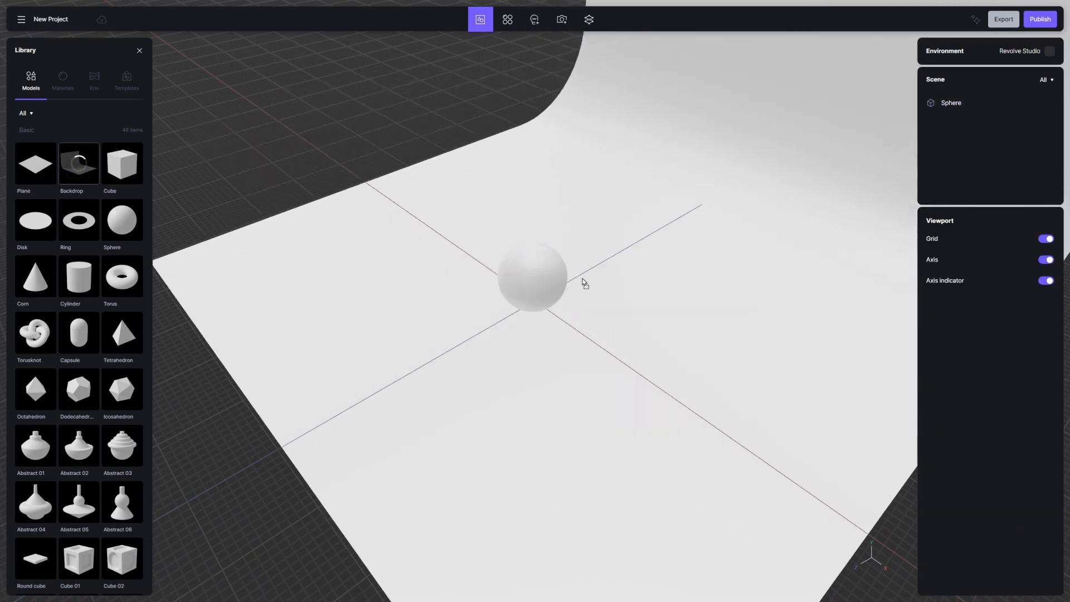
left_click_drag(585, 280, 845, 298)
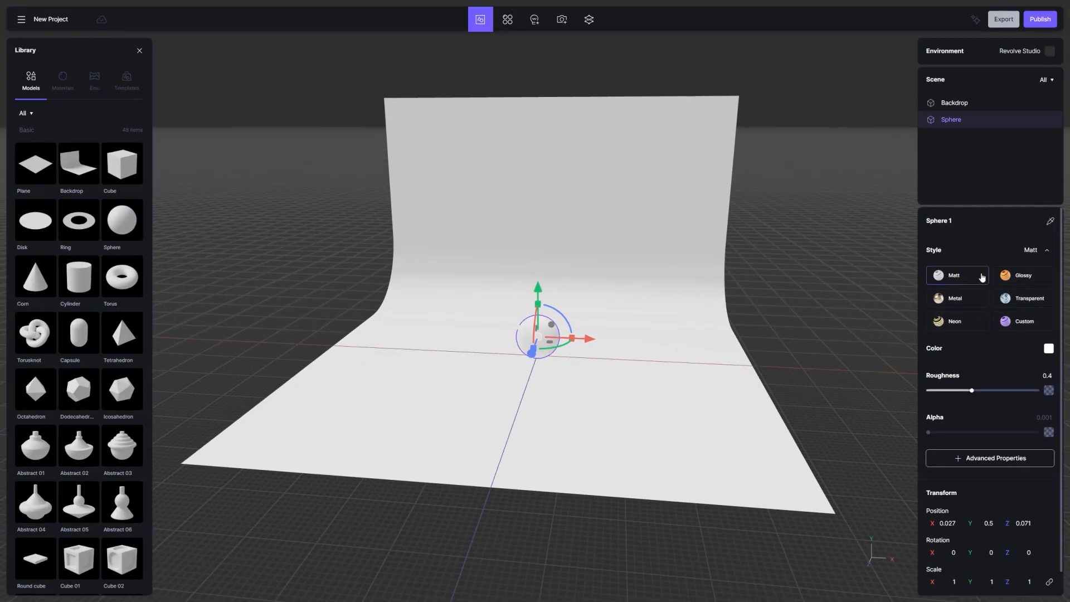
Set the sphere's material style to Metal.
left_click(977, 261)
left_click(1013, 298)
left_click(969, 300)
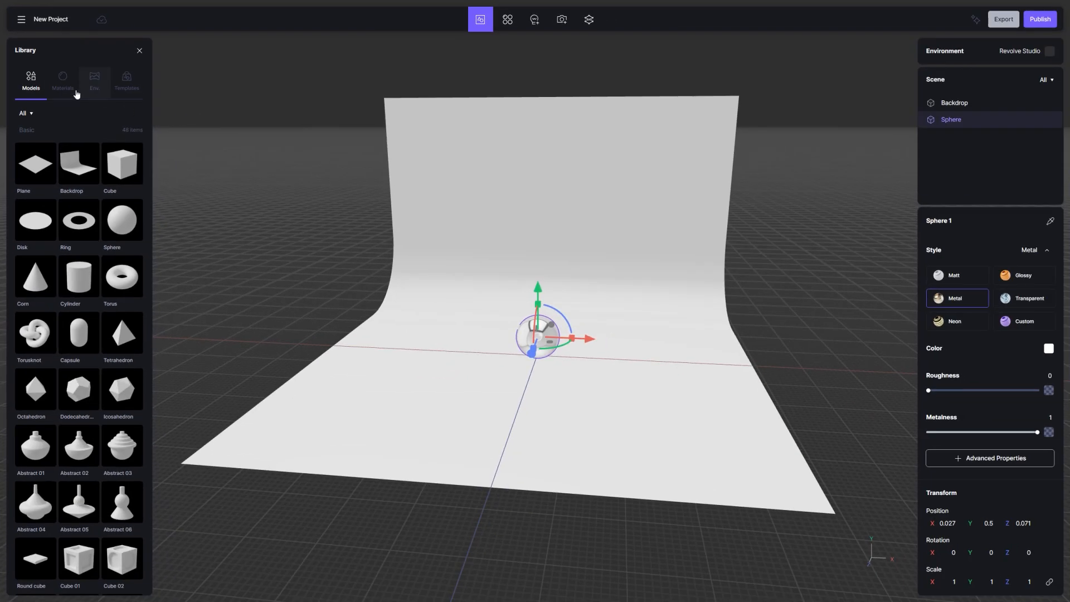
Try the glossy red plastic library material on the backdrop and replace it with Glossy blue plastic.
left_click(100, 131)
left_click_drag(57, 205, 481, 225)
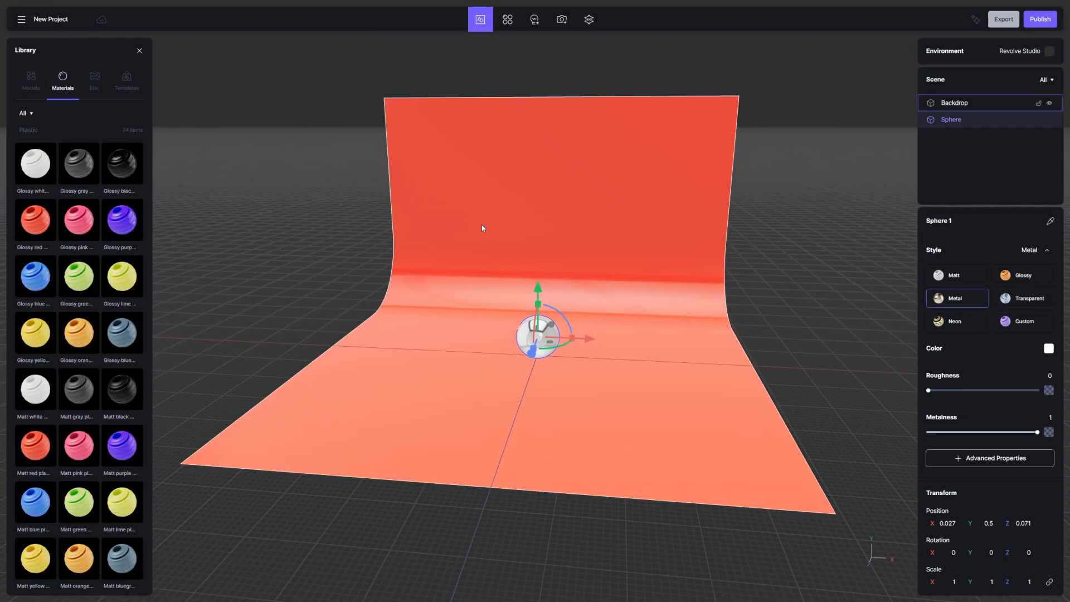
left_click_drag(32, 287, 474, 248)
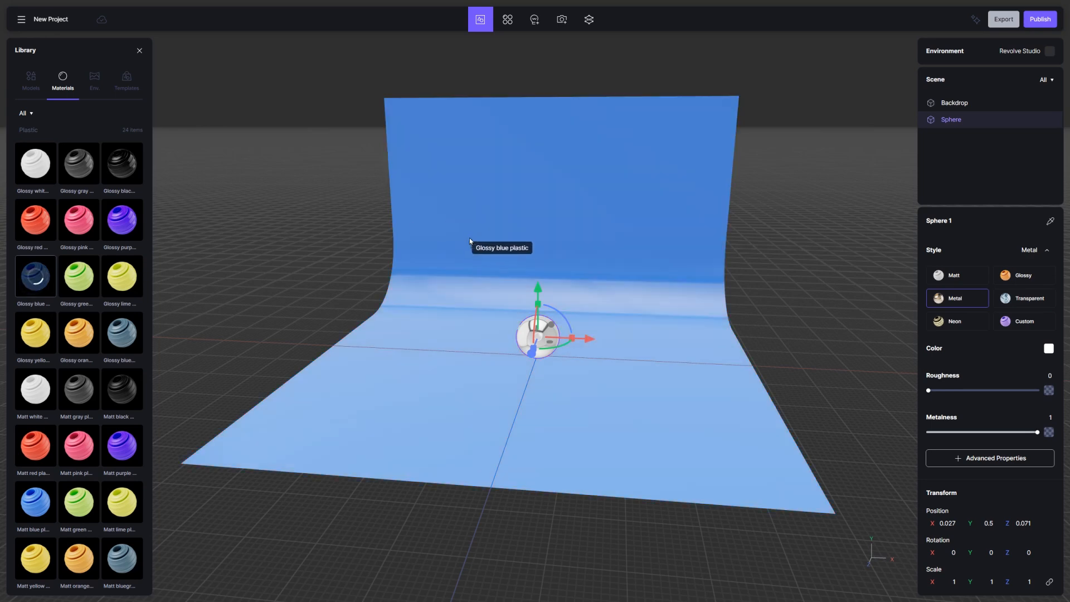
Apply the Clear red glass material from the library's Glass category to the sphere.
scroll(55, 385, "down", 10)
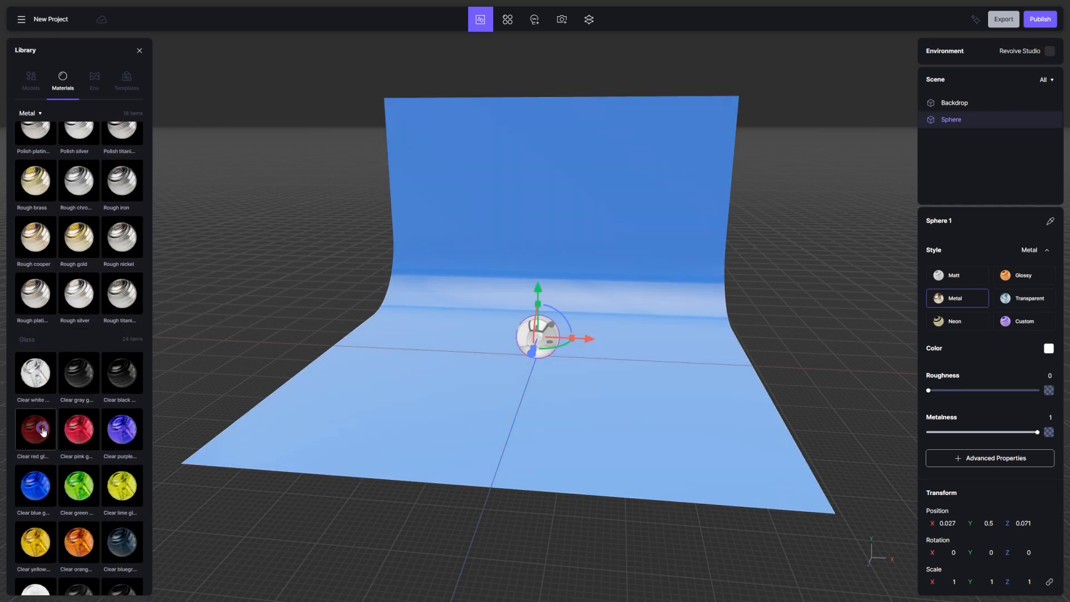
left_click_drag(35, 429, 536, 335)
scroll(570, 399, "up", 5)
left_click_drag(569, 396, 571, 393)
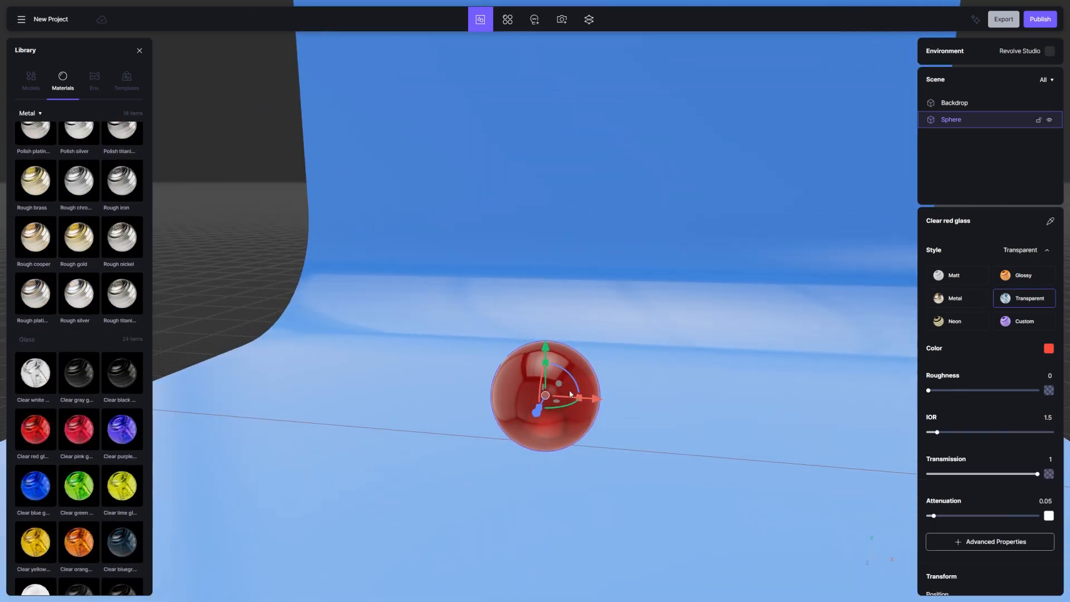
right_click_drag(571, 392, 557, 356)
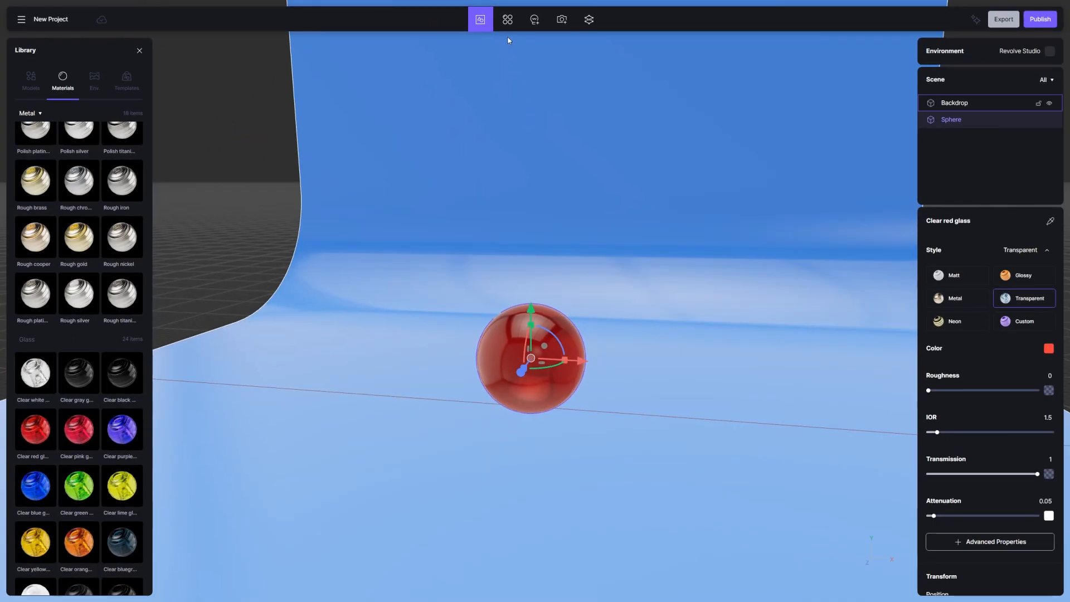
Create two new materials in the Material Manager and give the second one the Glossy style.
left_click(496, 27)
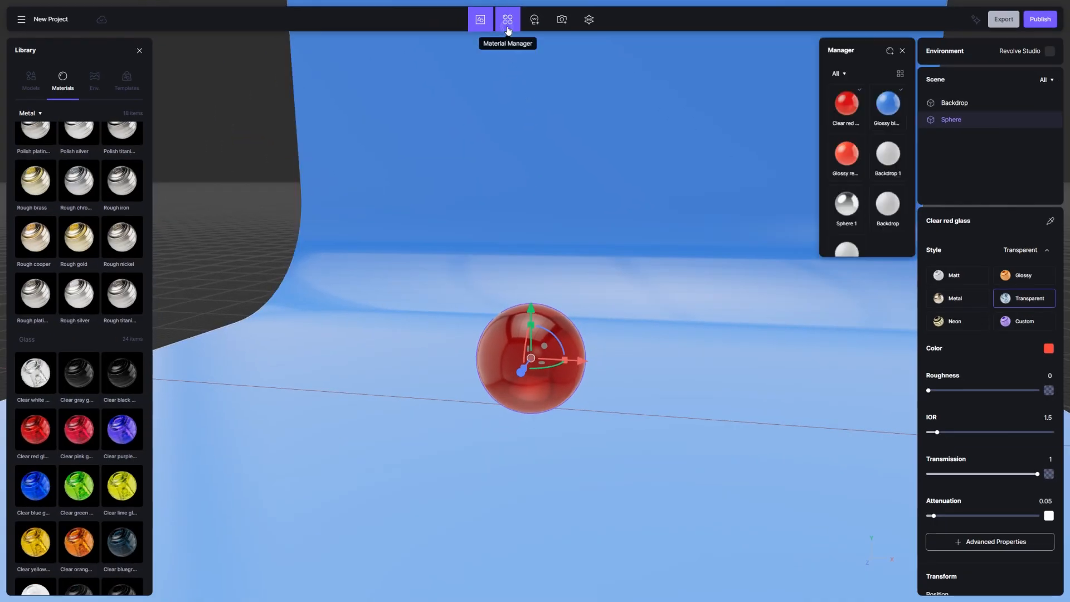
left_click(878, 56)
left_click(892, 75)
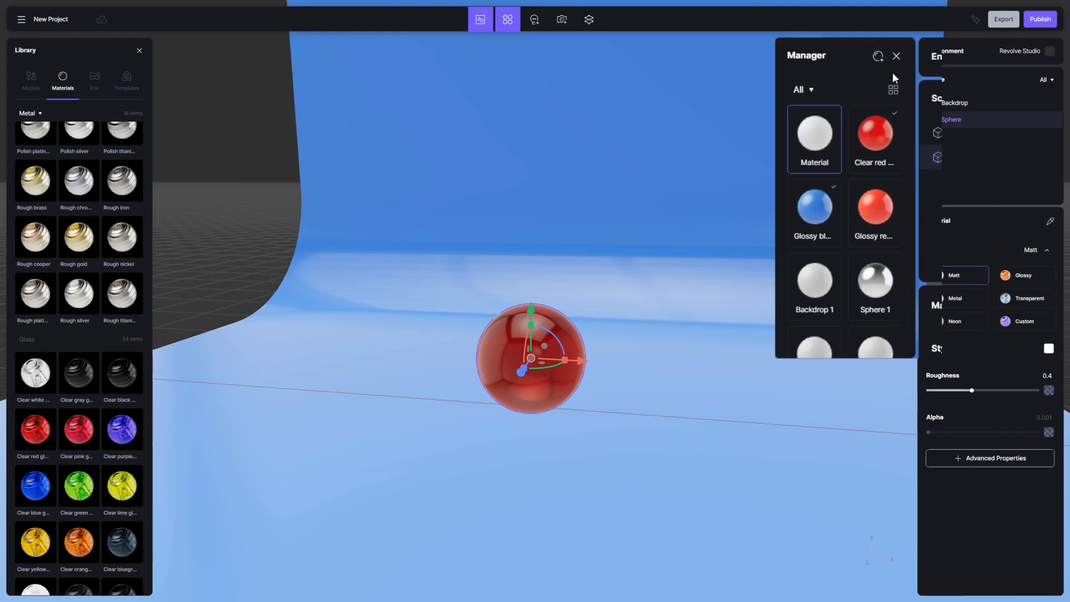
left_click(878, 57)
left_click(895, 96)
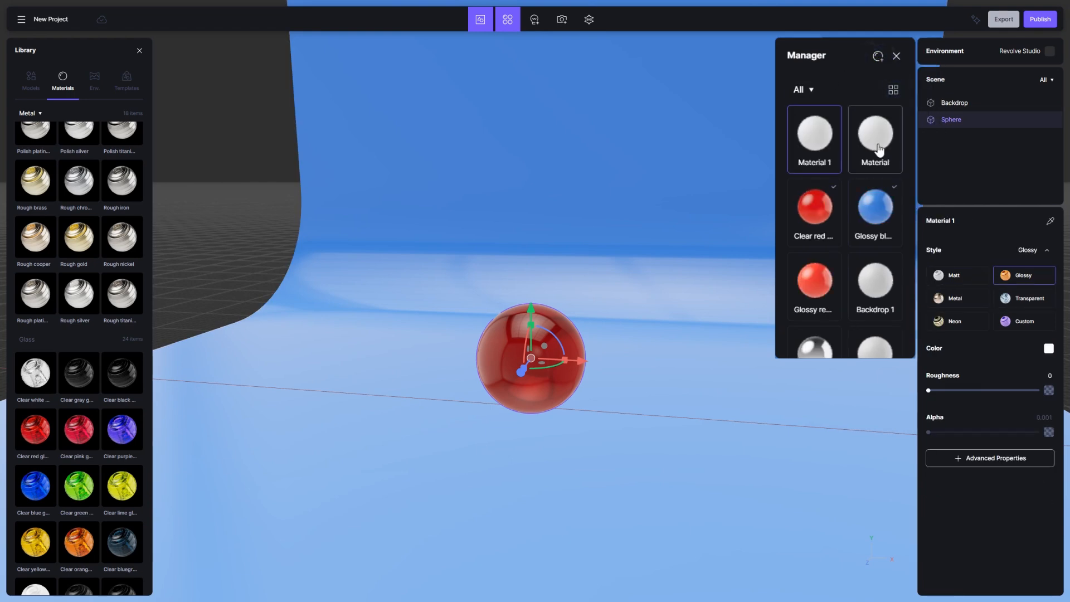
Apply the new matt material to the backdrop and the new glossy material to the sphere.
left_click_drag(850, 149, 720, 162)
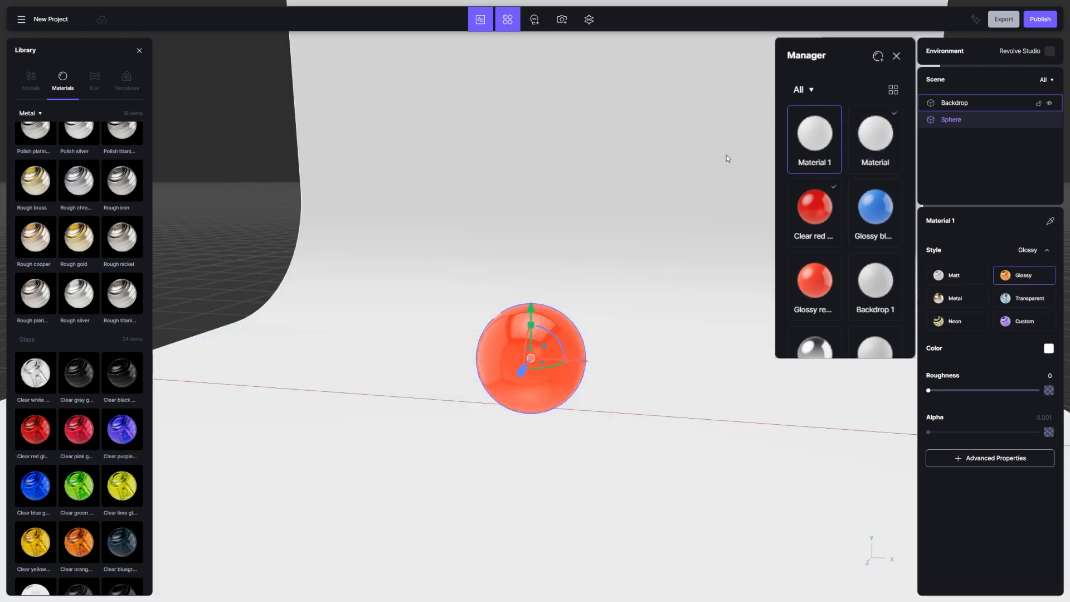
left_click_drag(815, 139, 546, 334)
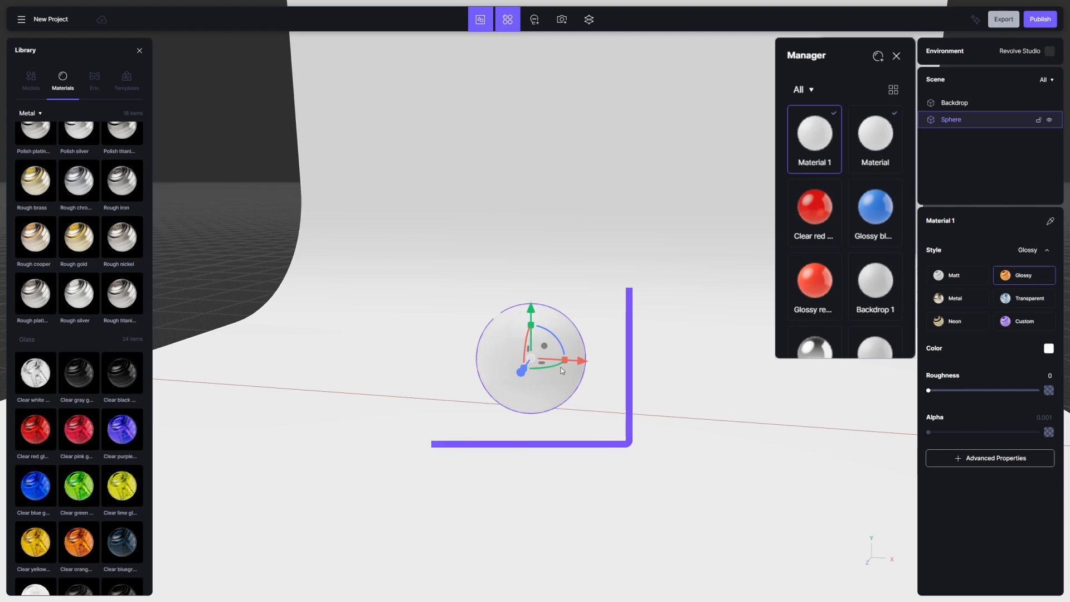
Duplicate the sphere and move the copy along the X axis so it stands beside the original.
key("ctrl+c")
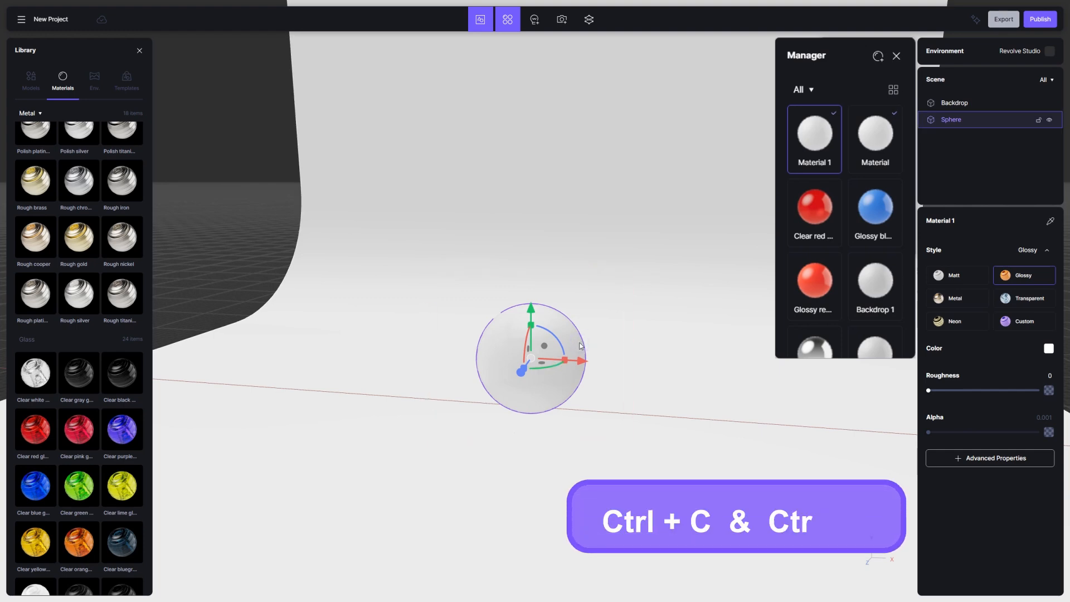
key("ctrl+v")
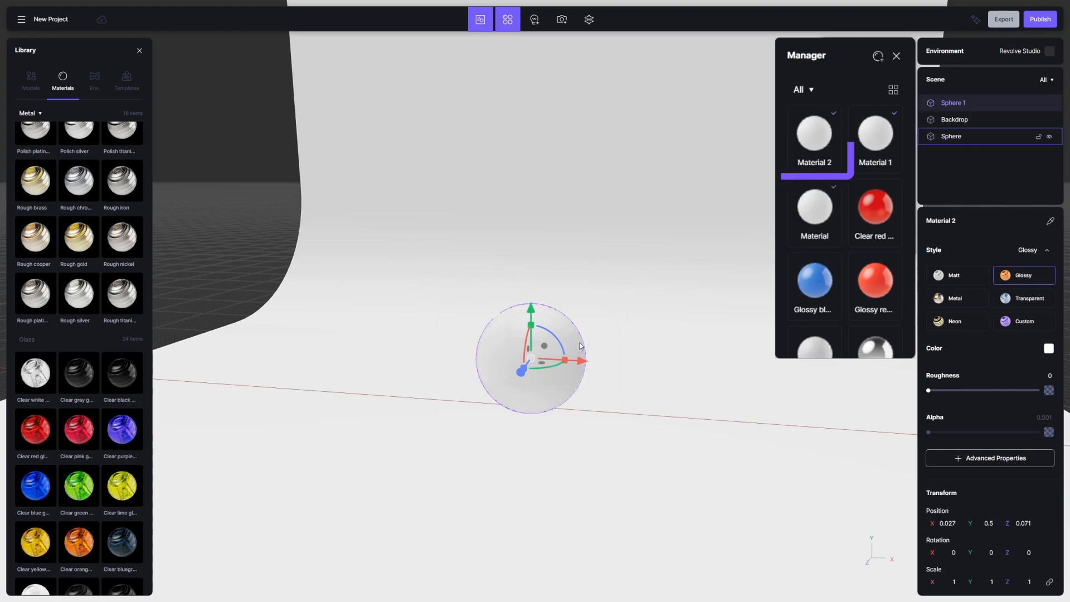
left_click_drag(581, 361, 708, 380)
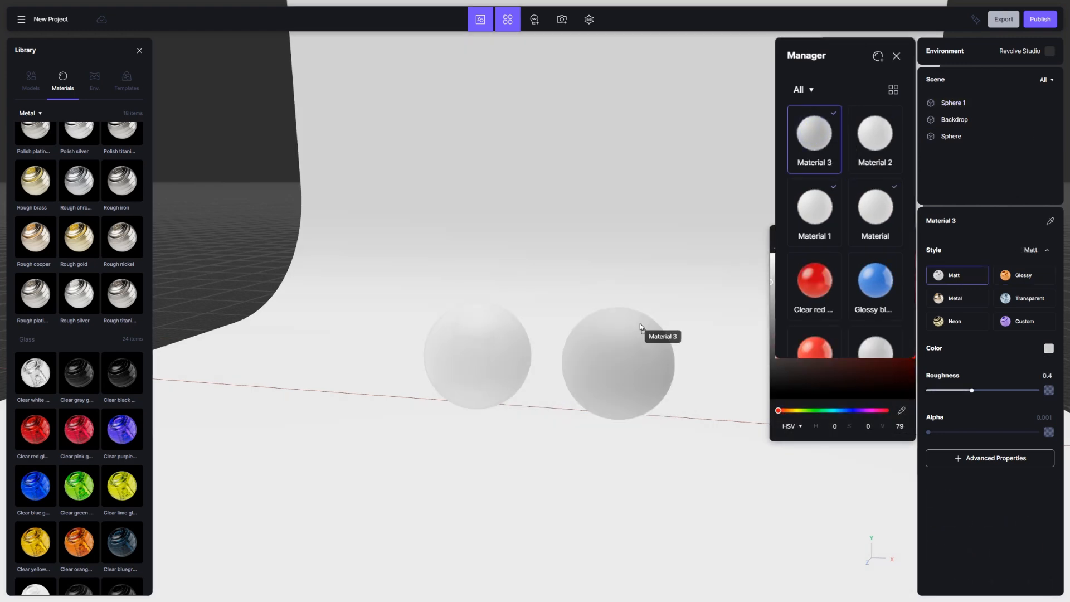
Assign the grey matt Material 3 to both spheres and darken its color to HSV value 64.
left_click(639, 326)
left_click_drag(811, 139, 494, 325)
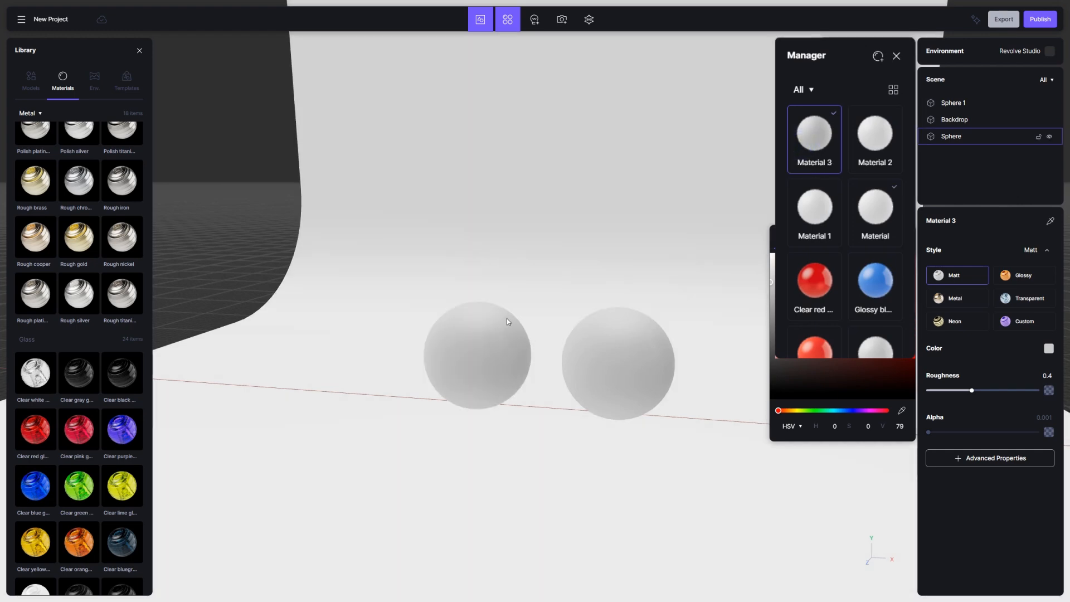
mouse_move(704, 345)
left_mouse_down()
mouse_move(703, 424)
mouse_move(704, 339)
left_mouse_up()
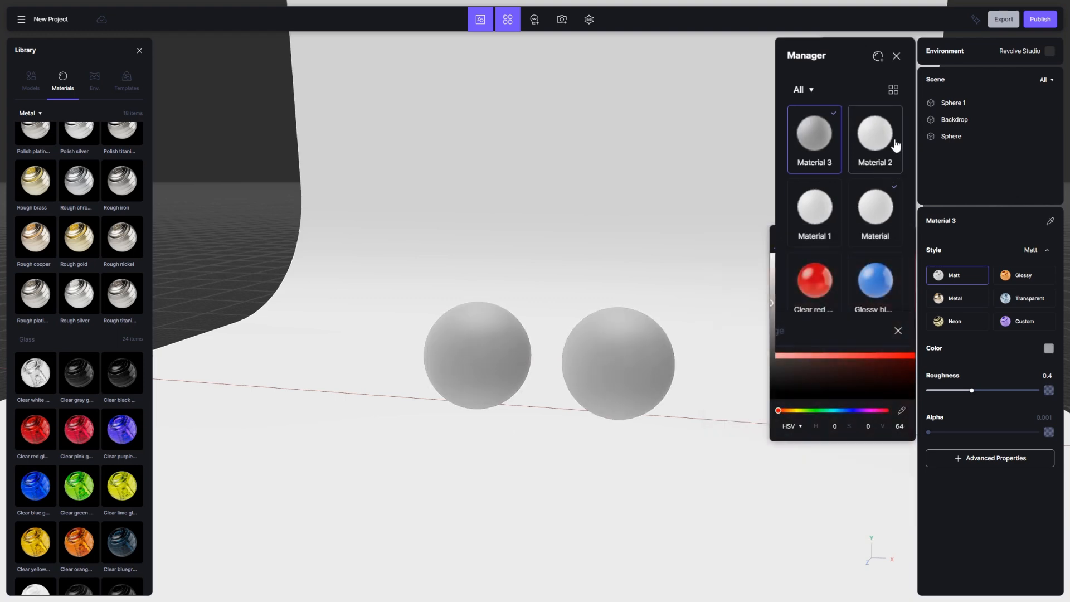
Delete Material 2 and all remaining unused materials from the Material Manager.
left_click(892, 117)
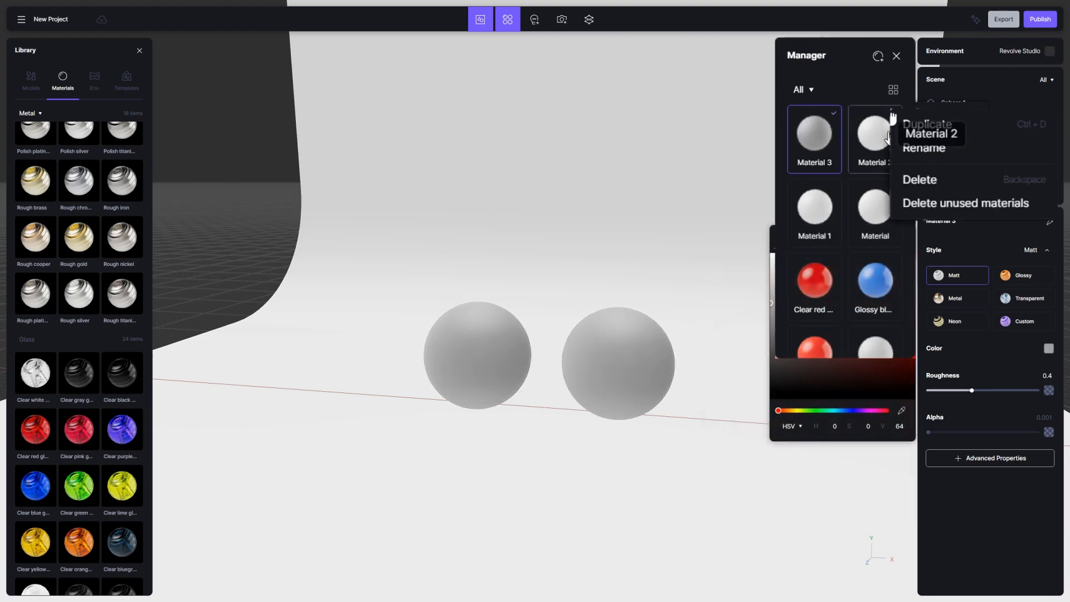
left_click(945, 182)
left_click(891, 115)
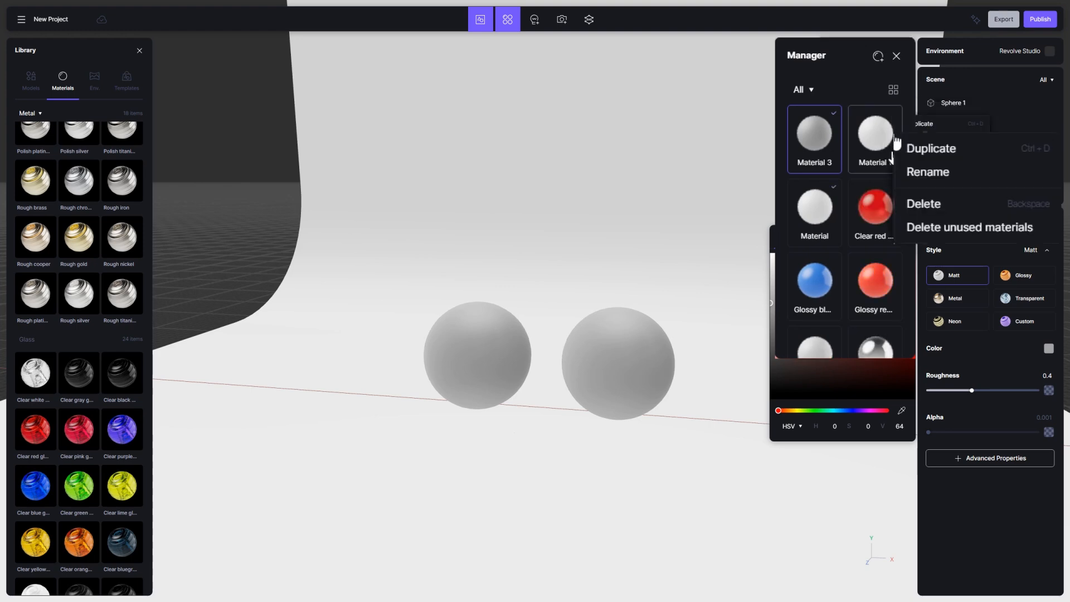
left_click(924, 228)
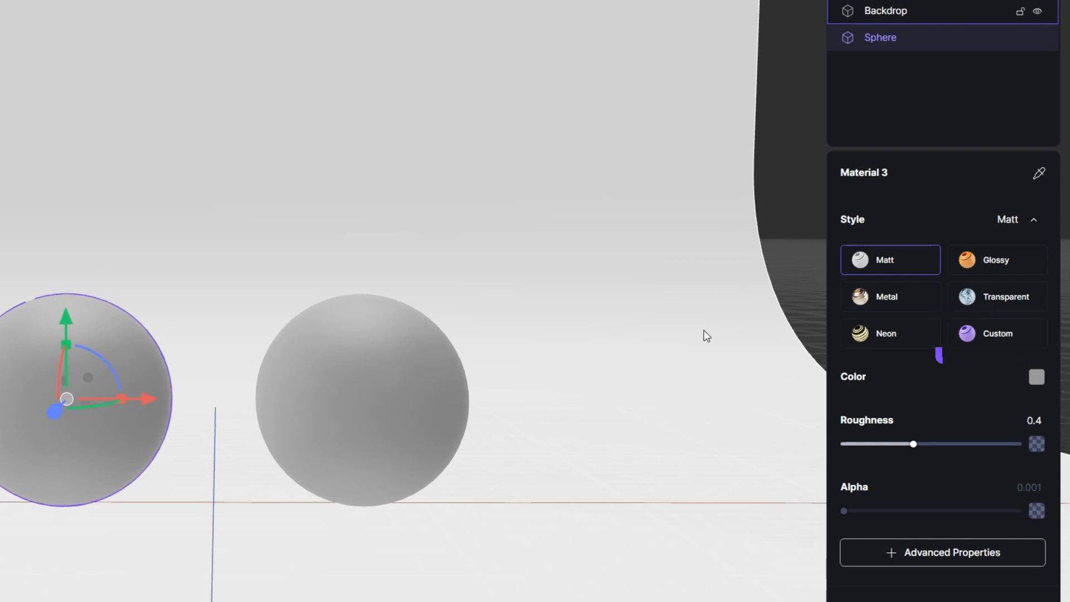
Change the left sphere's material style to Custom and bring its full set of properties into view.
left_click(996, 341)
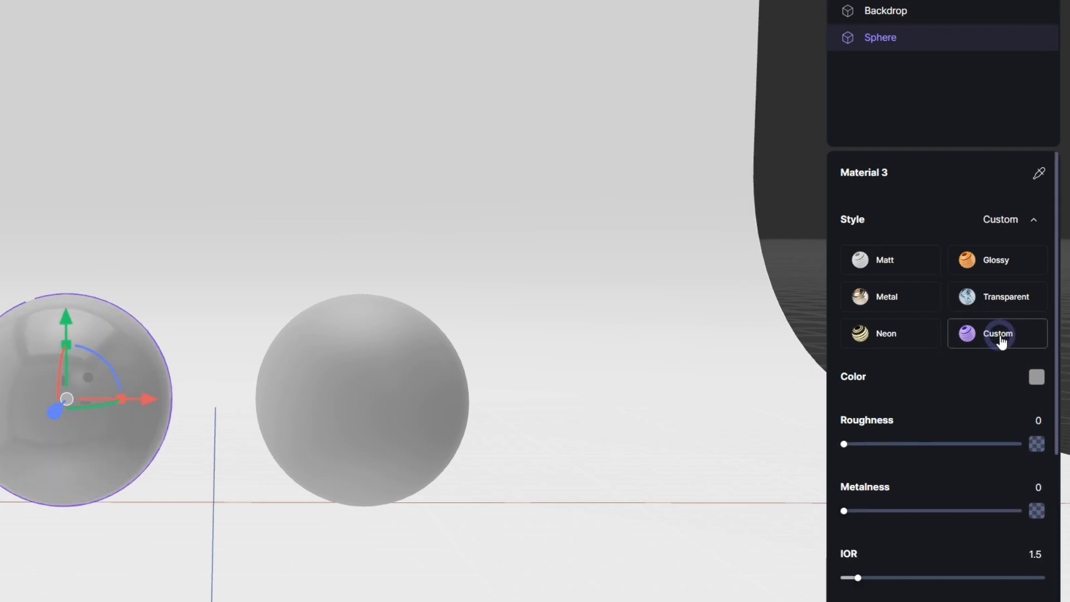
left_click_drag(1055, 306, 1060, 407)
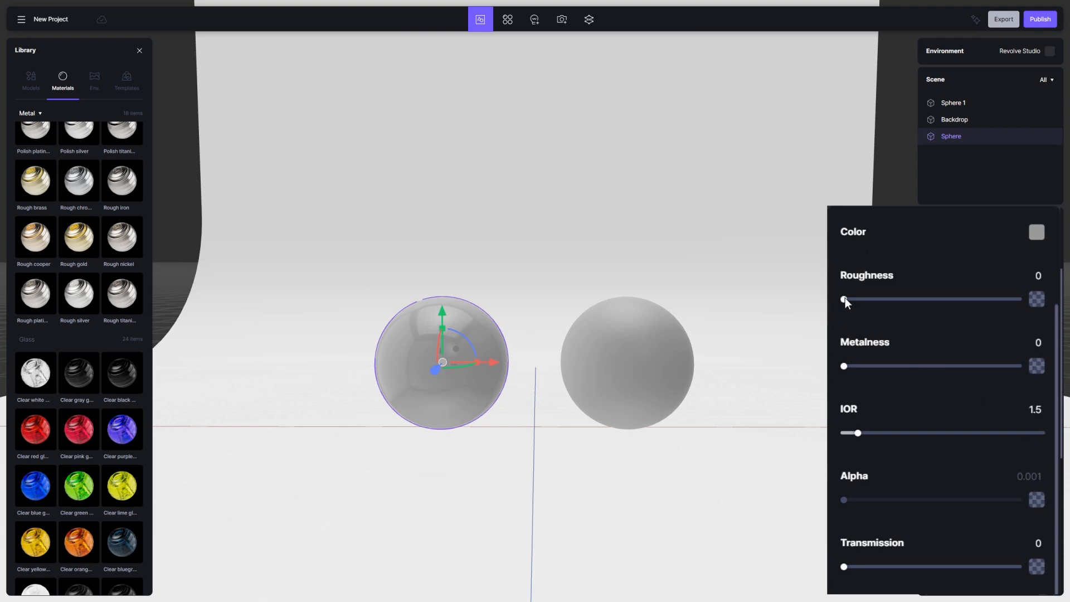
Set the custom material's metalness to 1, test higher roughness on the sphere and return roughness to 0.
left_click_drag(844, 299, 872, 300)
left_click_drag(843, 367, 1036, 368)
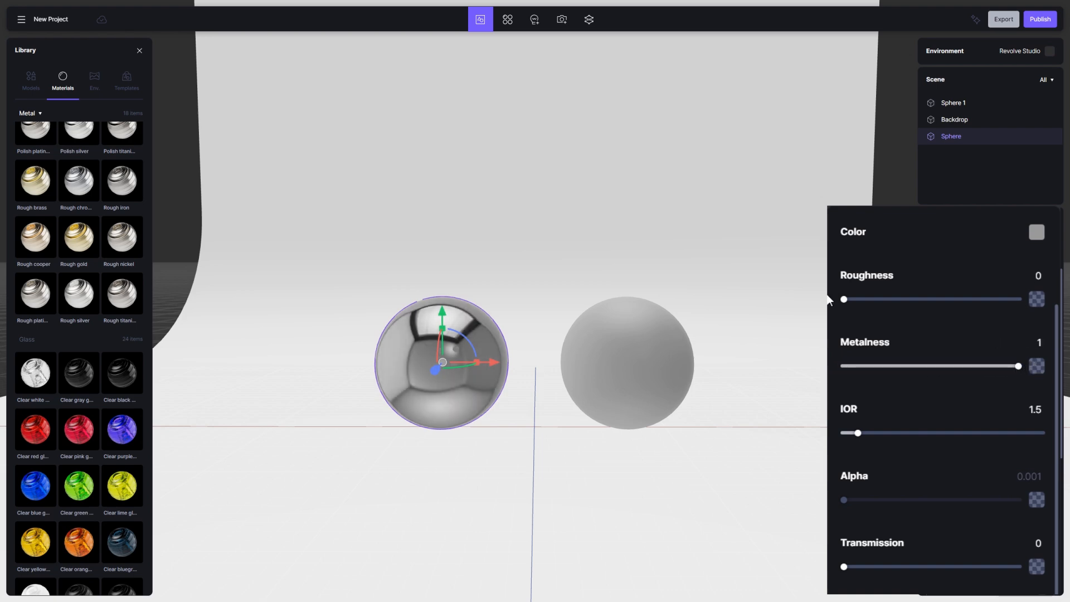
left_click_drag(844, 301, 1066, 267)
left_click_drag(1017, 299, 838, 301)
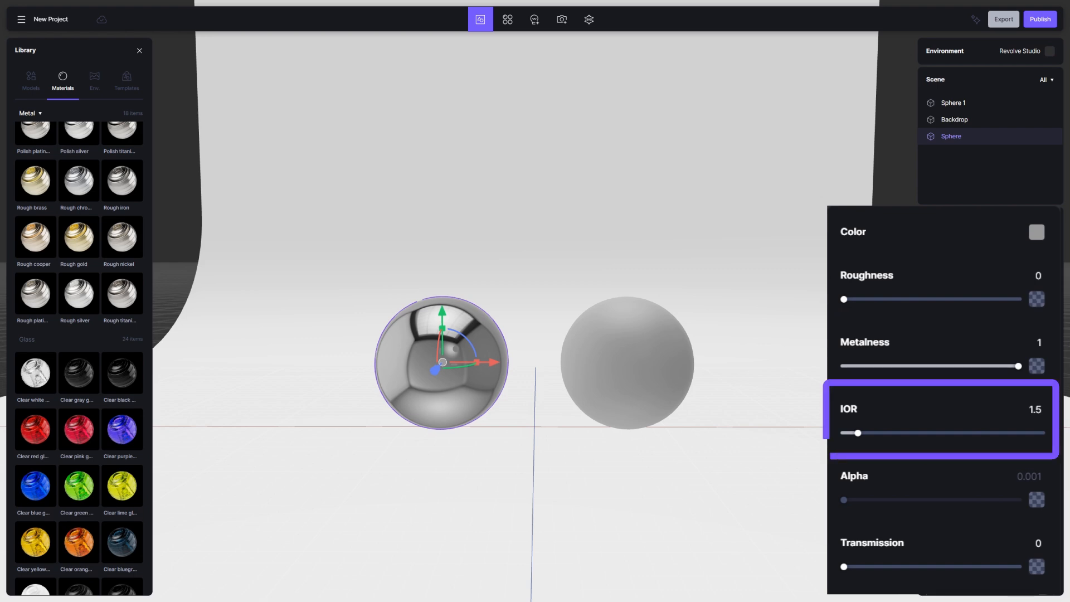
Turn the left sphere's custom material into glass with IOR about 1.96, transmission 1 and metalness 0.
mouse_move(856, 432)
left_mouse_down()
mouse_move(839, 433)
mouse_move(867, 432)
left_mouse_up()
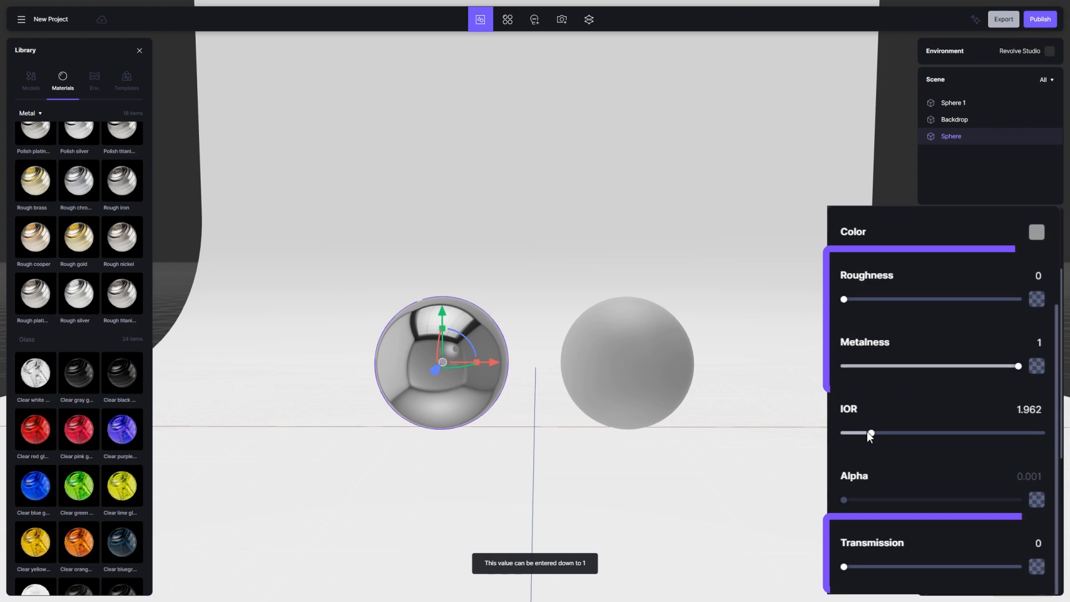
left_click_drag(847, 570, 915, 567)
left_click_drag(1010, 567, 1030, 567)
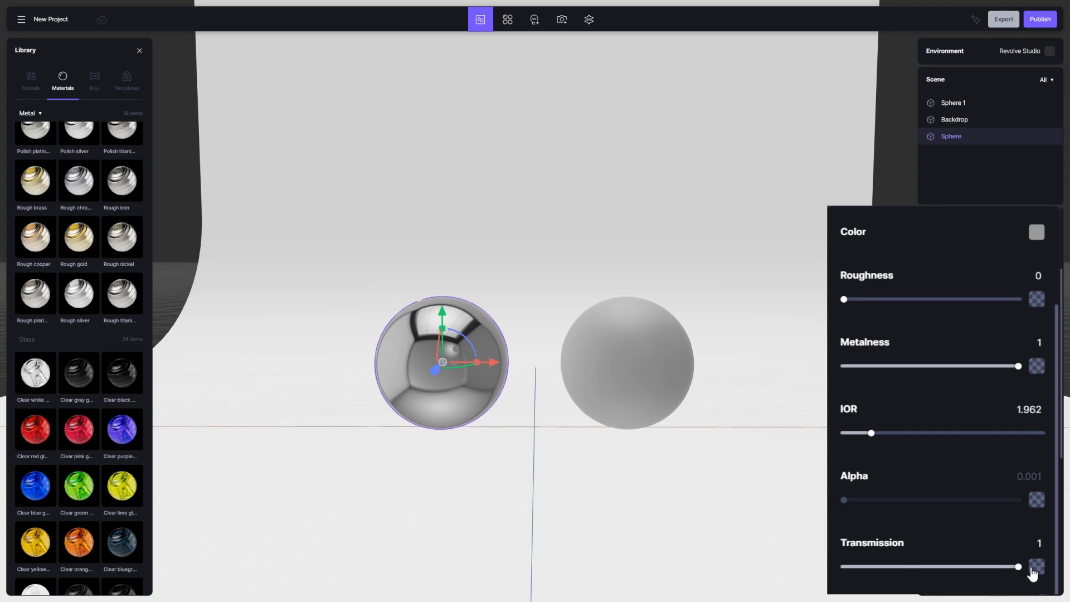
left_click_drag(1015, 369, 829, 369)
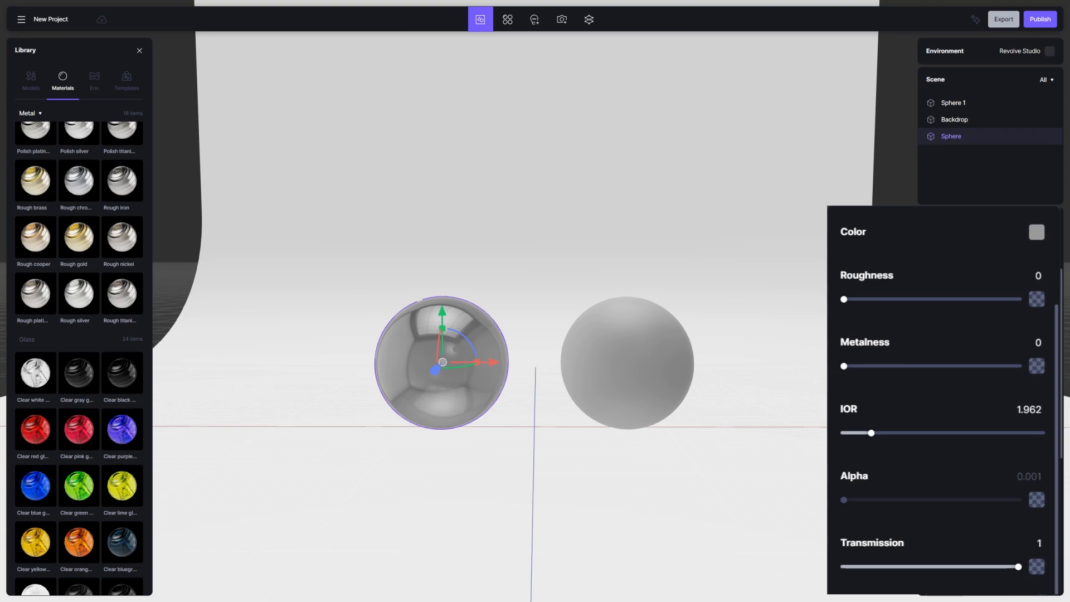
Test the glass sphere's IOR at a higher value and at 1, set it to 1.5 and lighten the material's color.
left_click_drag(871, 433, 914, 433)
double_click(1012, 411)
type("1")
key("Return")
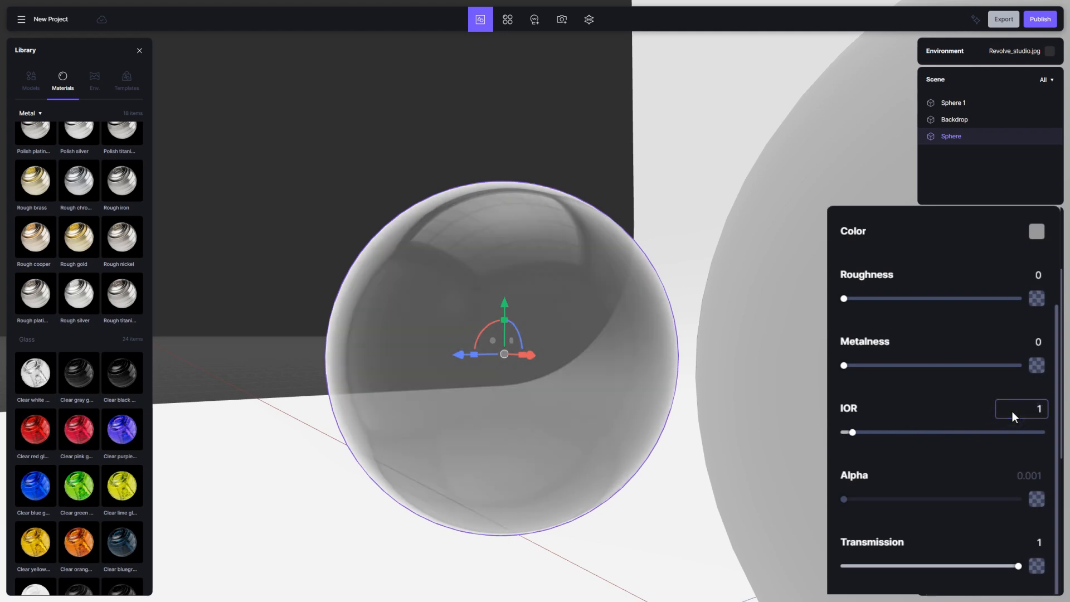
type(".5")
key("Return")
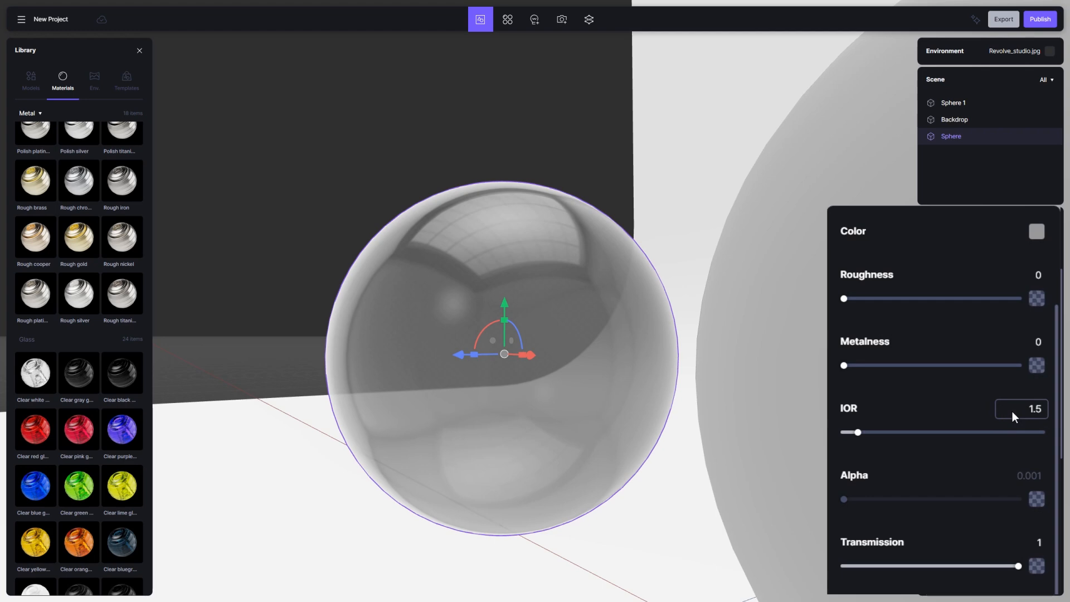
left_click(1048, 222)
left_click_drag(776, 274, 692, 312)
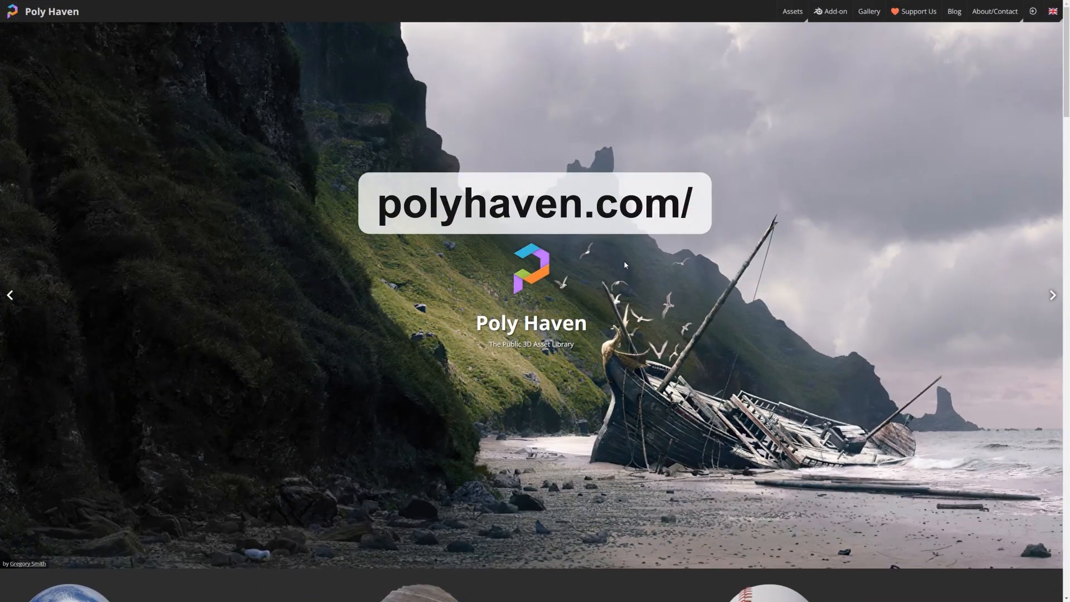
Switch to the Poly Haven website, browse its textures and open the Macro Flour material.
scroll(624, 260, "down", 5)
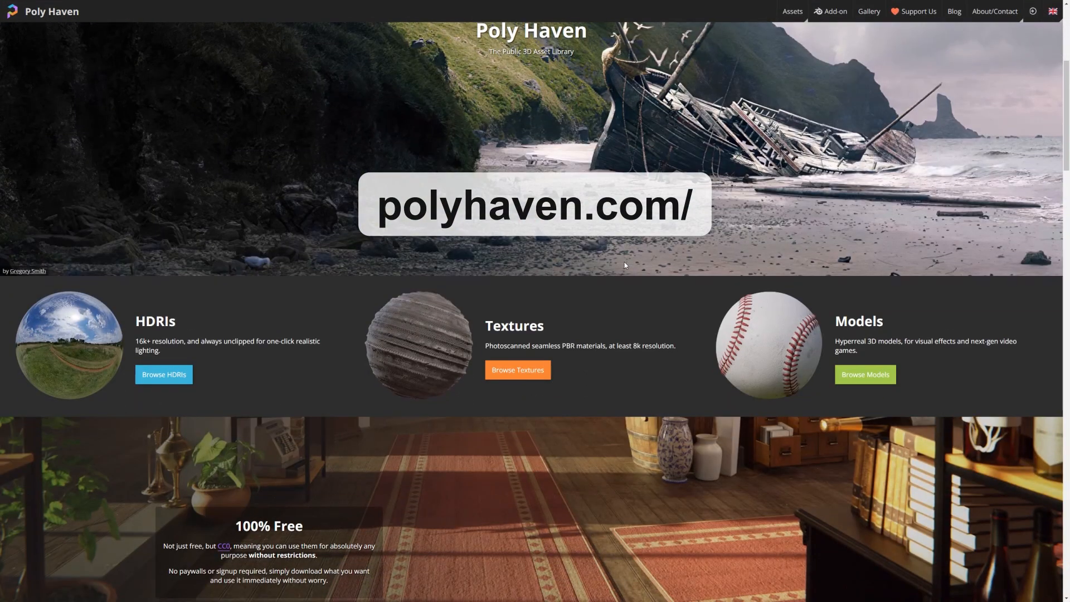
left_click(517, 371)
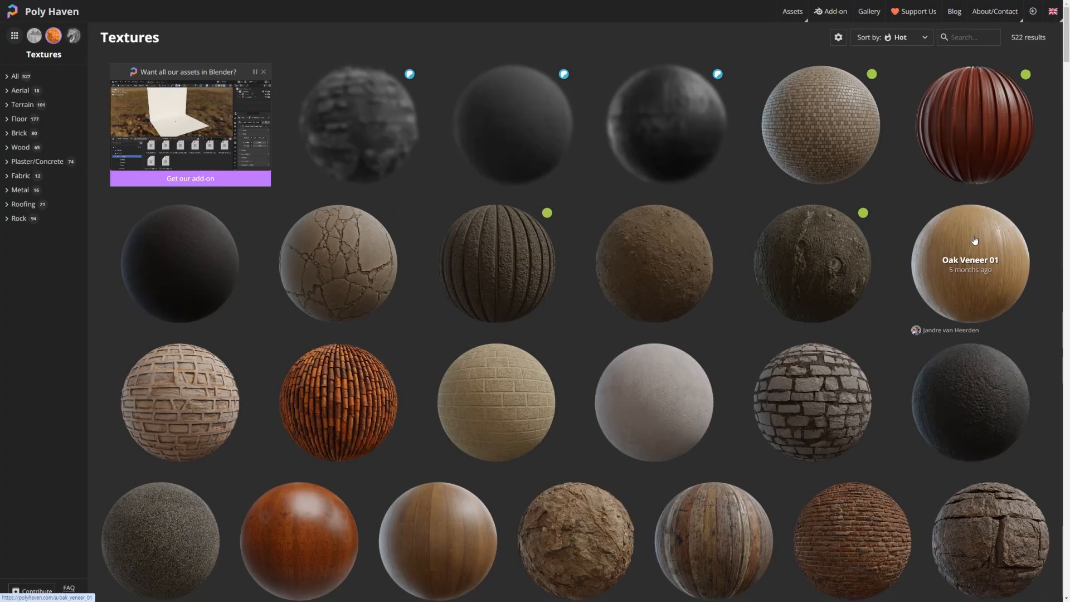
scroll(986, 290, "down", 4)
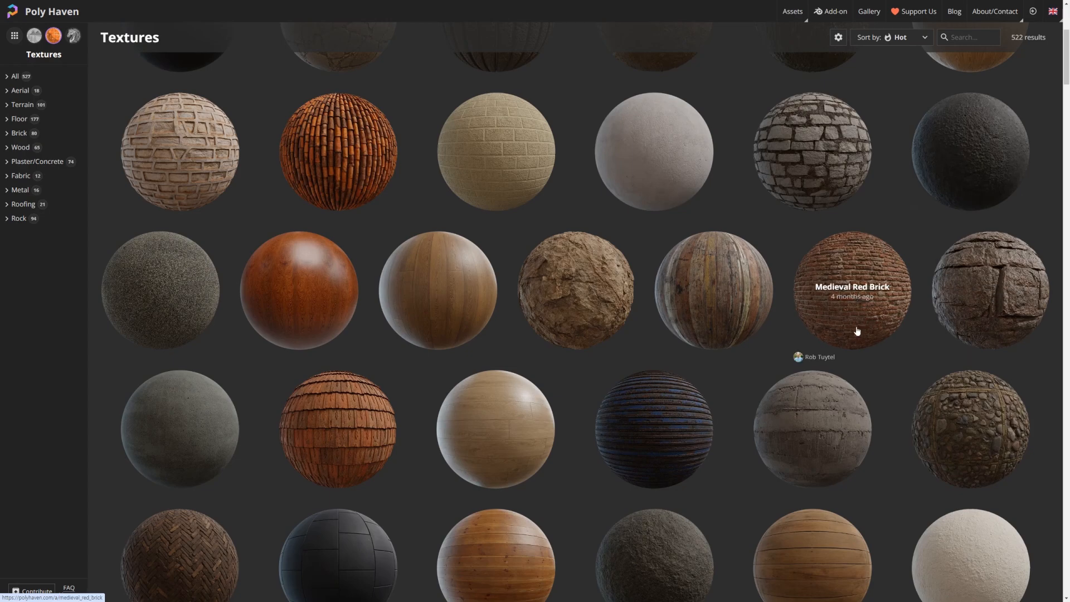
scroll(852, 312, "down", 1)
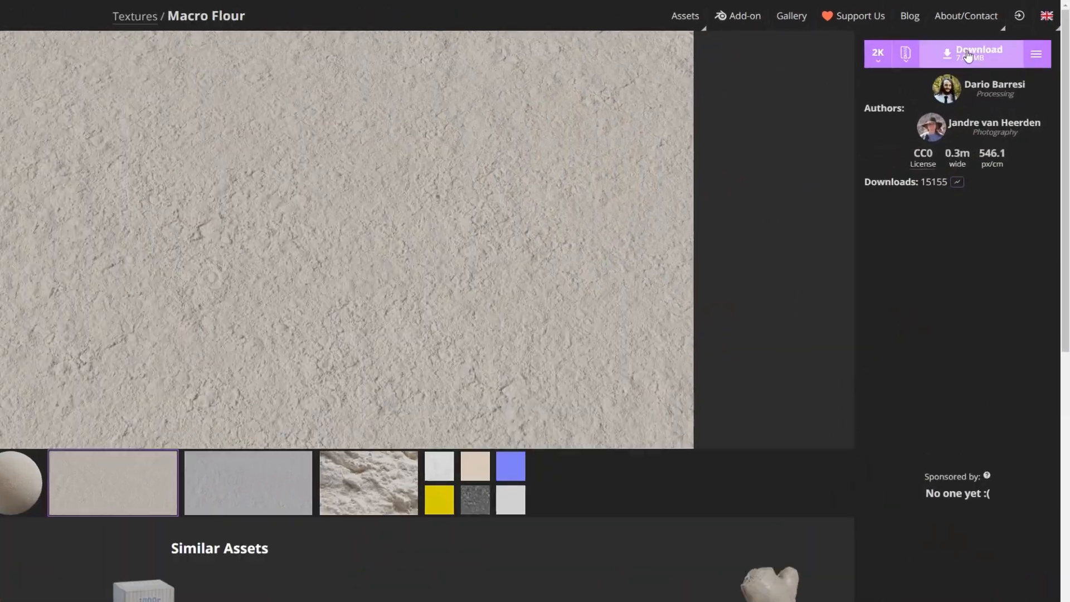
Review the selectable map formats and the available resolutions for the Macro Flour download.
left_click(1036, 54)
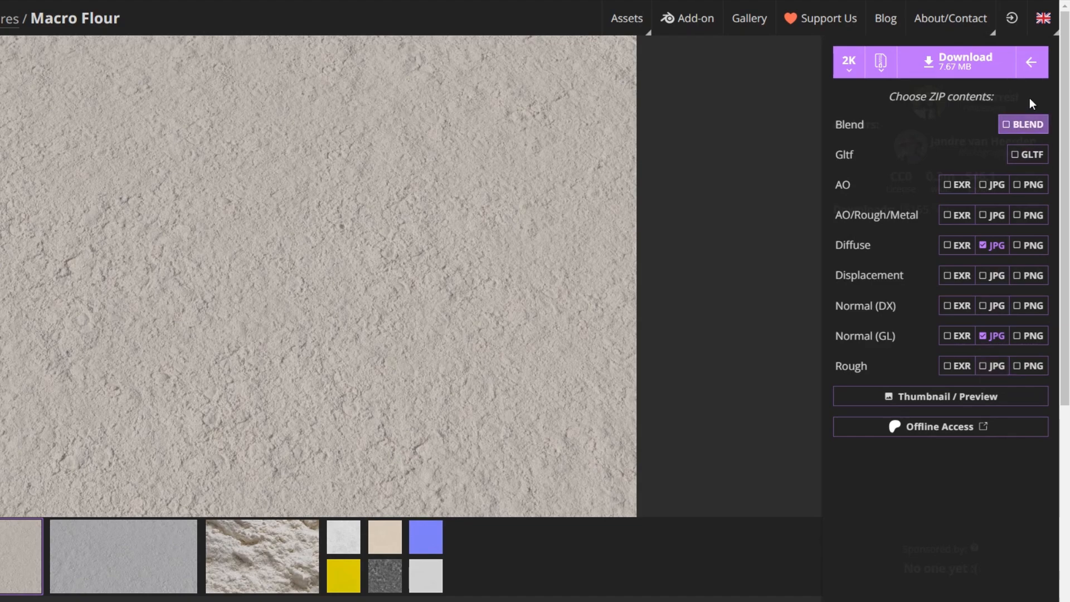
left_click(1030, 62)
left_click(848, 61)
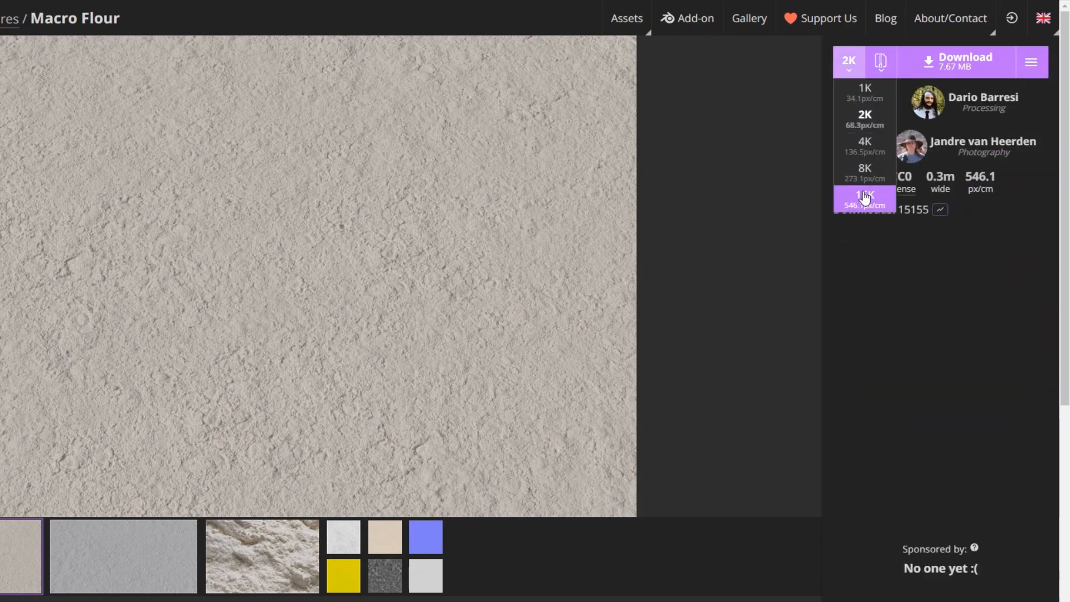
left_click(849, 62)
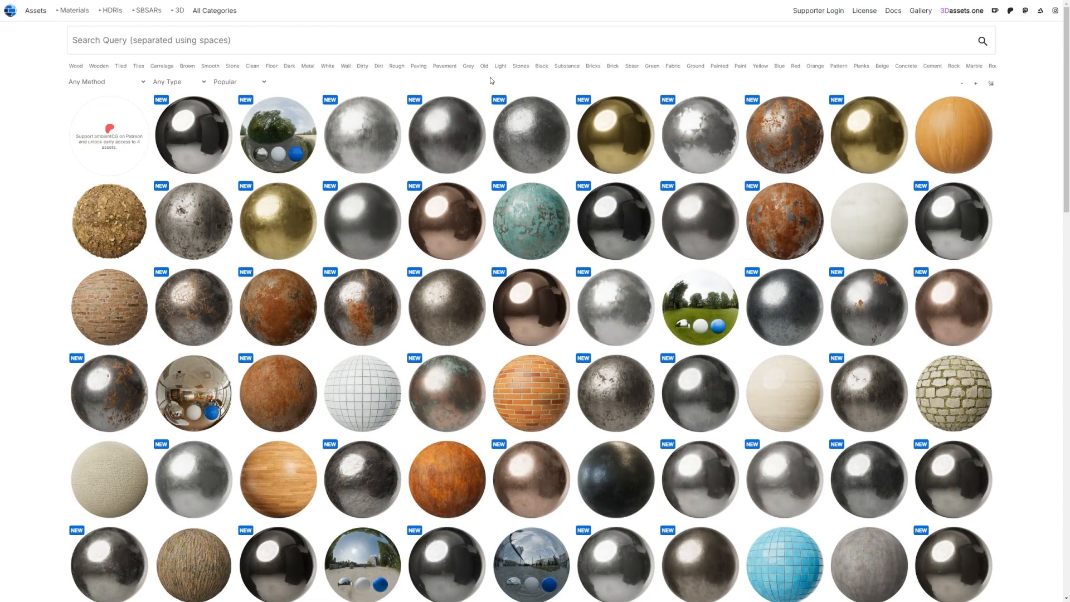
Switch to the ambientCG website, open the Metal 046 B material and review its download options.
scroll(704, 255, "down", 3)
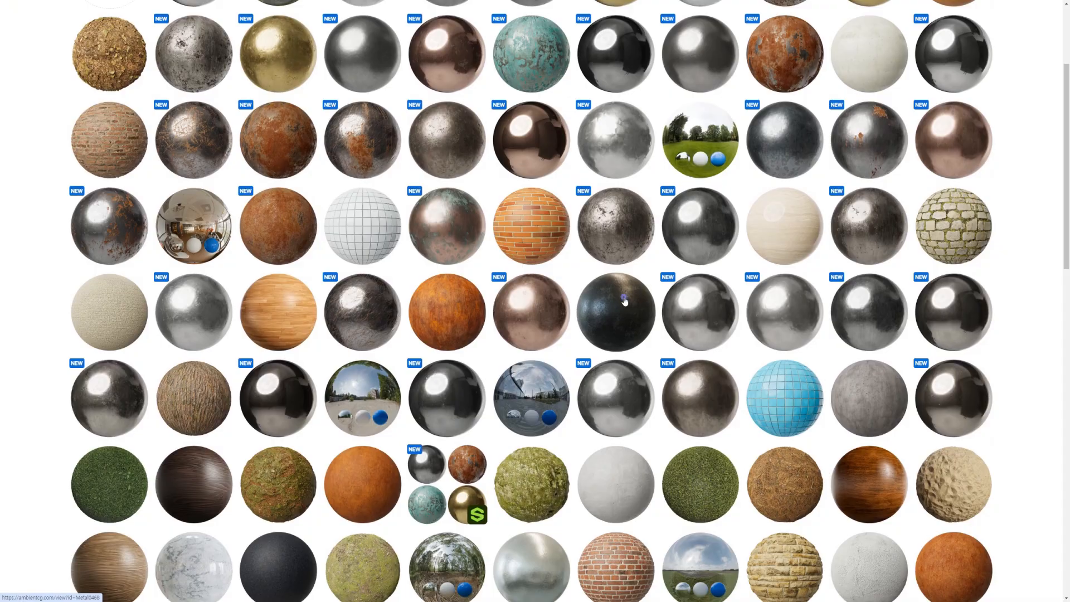
left_click(624, 301)
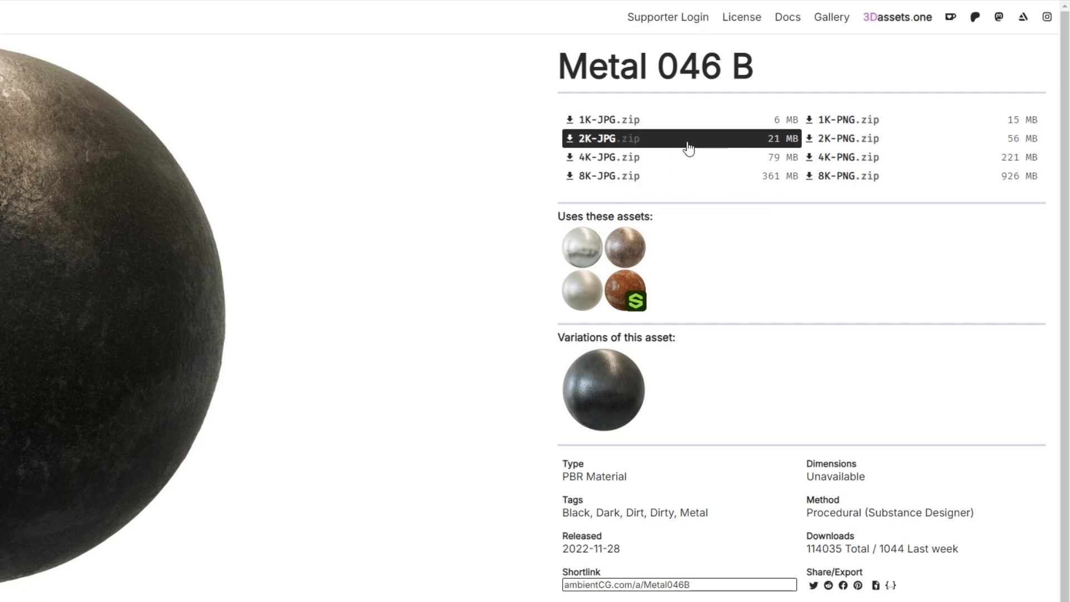
mouse_move(834, 144)
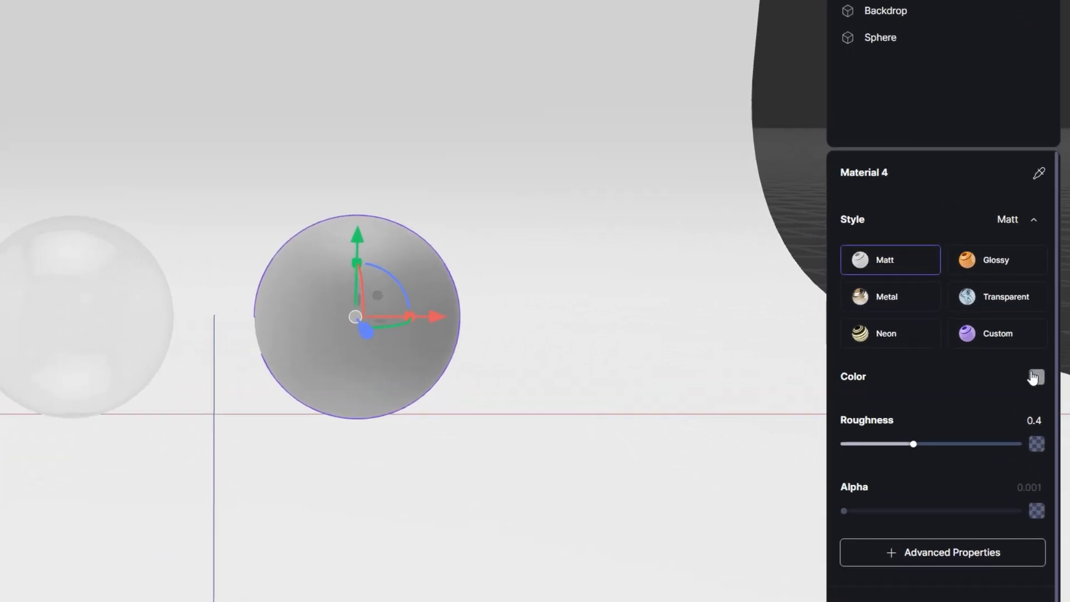
Switch back to Revolve and upload the dark wood texture as the color image of the right sphere's Material 4.
left_click(1048, 348)
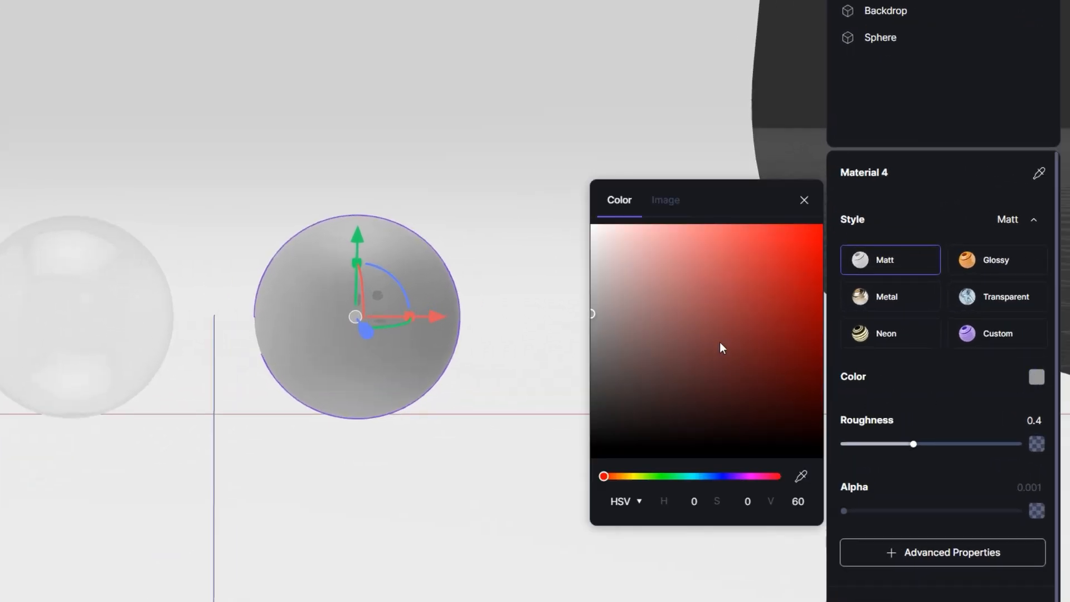
left_click(669, 206)
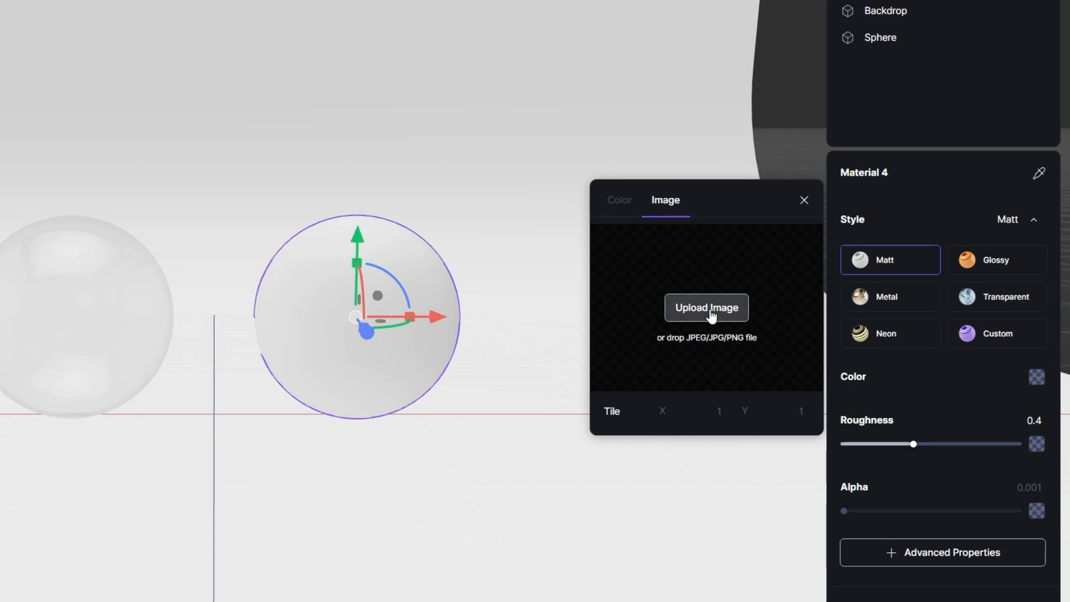
left_click(710, 309)
left_click(230, 193)
left_click_drag(229, 194, 668, 323)
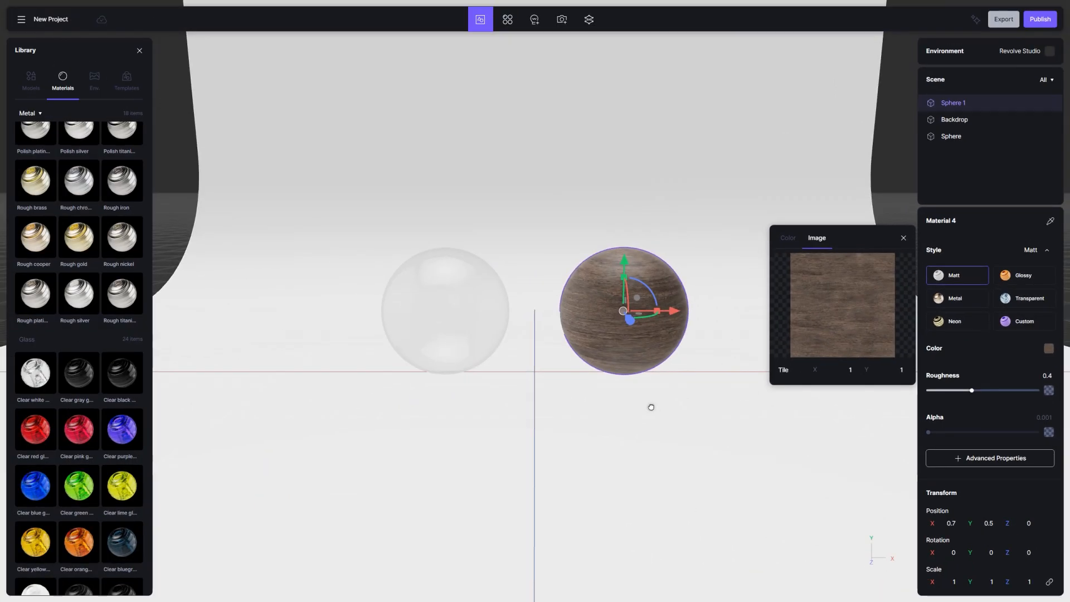
Set the wood color image's tiling on the right sphere to 3 in both X and Y.
scroll(414, 454, "up", 5)
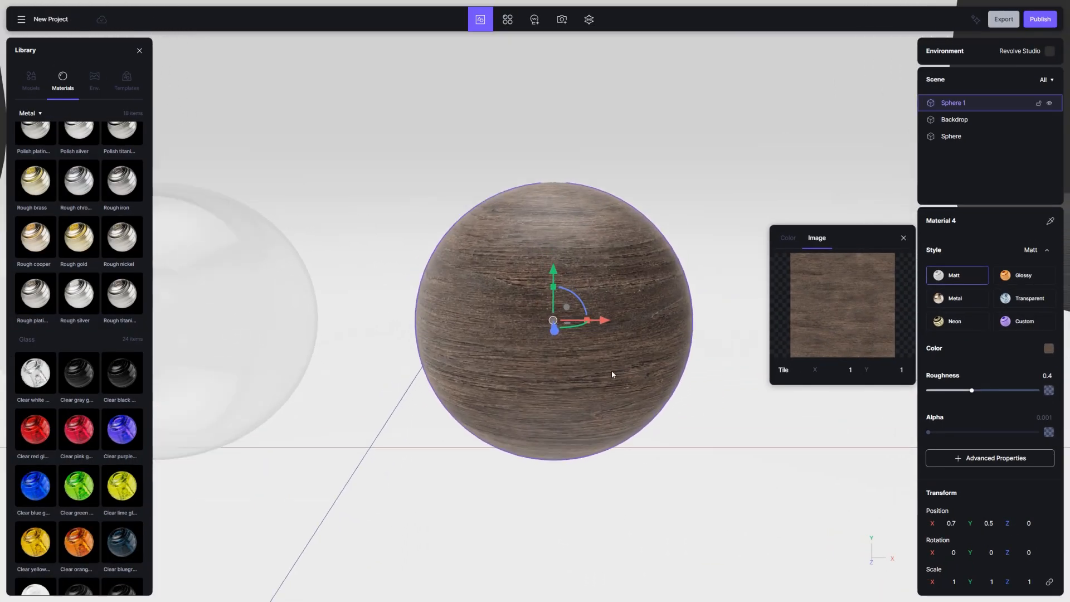
left_click(819, 437)
double_click(820, 437)
type("2")
double_click(874, 436)
type("2")
double_click(874, 436)
type("3")
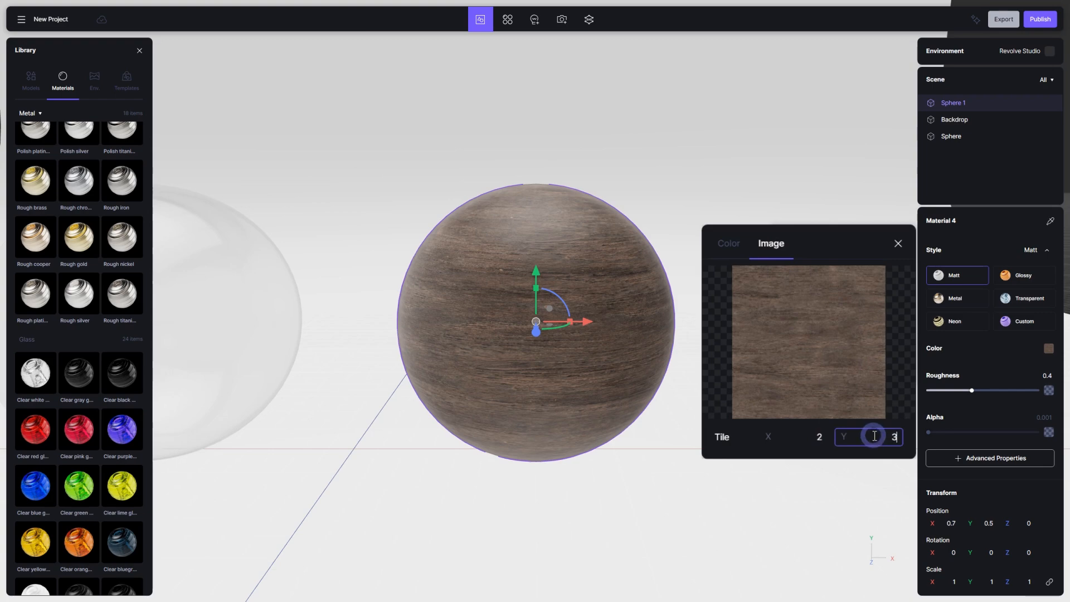
double_click(819, 437)
type("3")
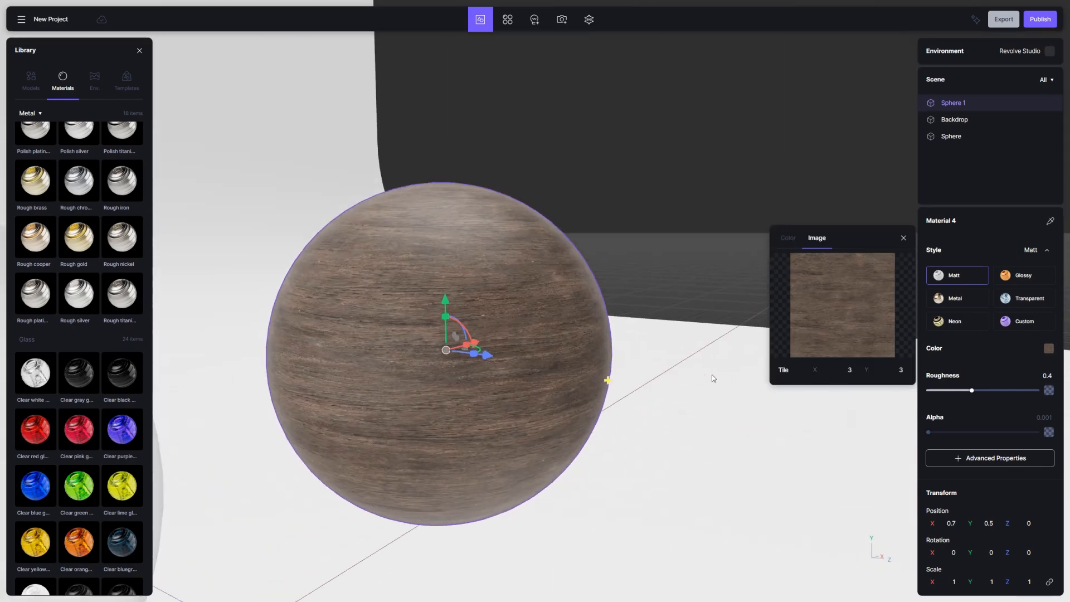
Try several low and high roughness values on the wood sphere, finishing at 0.7.
left_click_drag(971, 390, 989, 392)
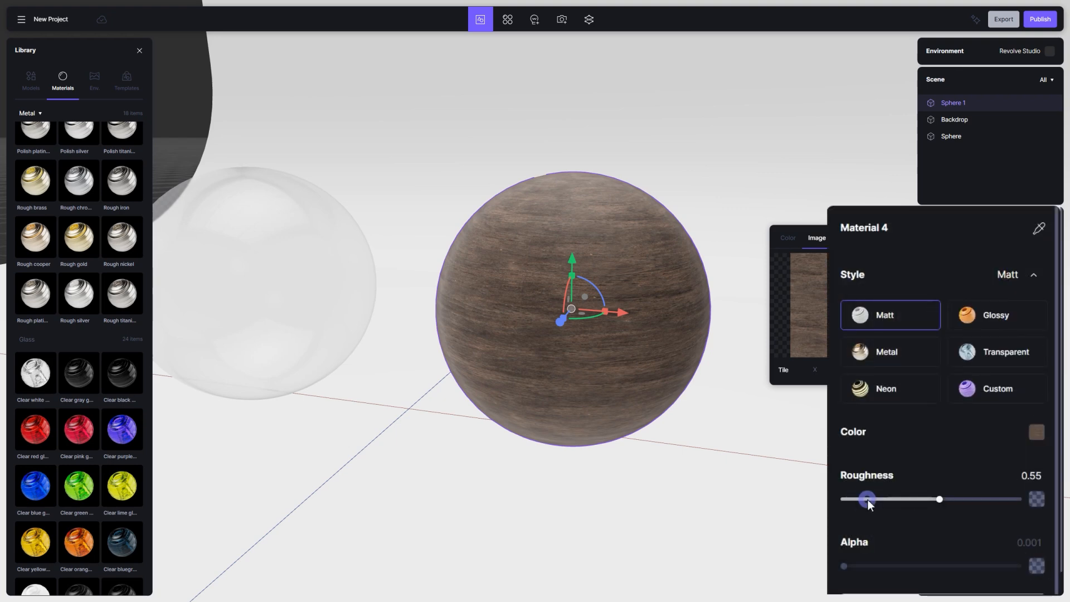
left_click(867, 499)
left_click(1001, 499)
left_click_drag(1002, 500, 967, 499)
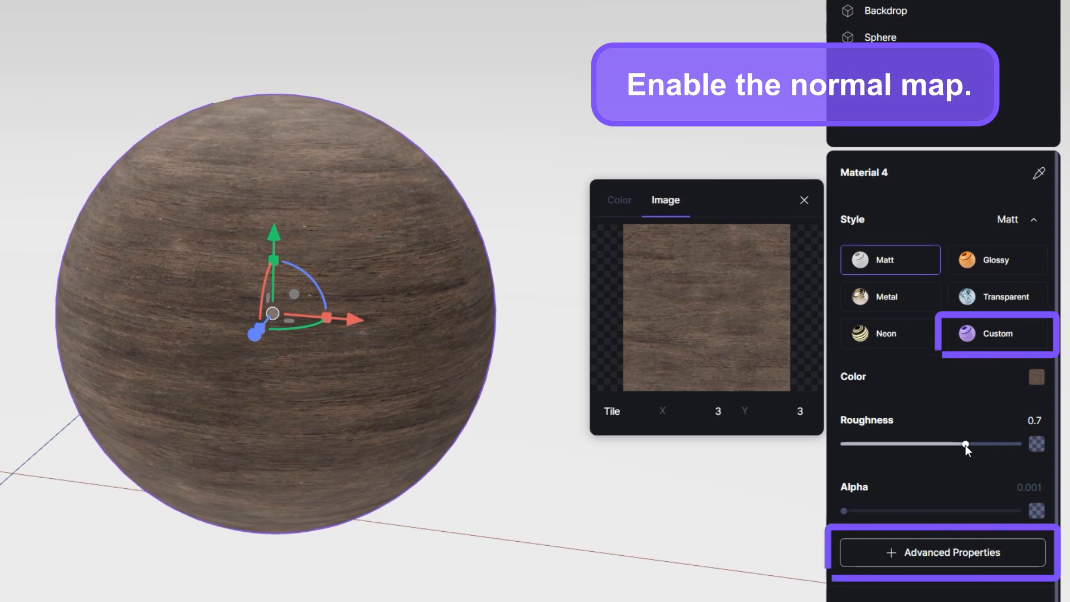
Change the wood material's style to Custom and raise its roughness to the maximum.
left_click(997, 336)
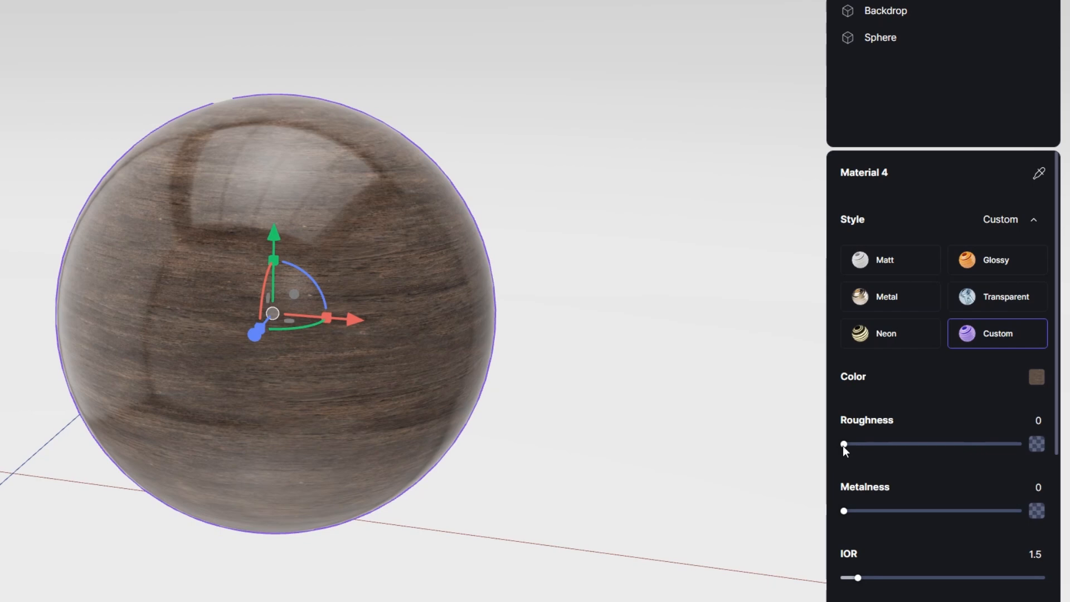
left_click_drag(844, 444, 1048, 447)
Switch the wood material's height type from Bump to Normal and upload the wood normal map image.
scroll(948, 405, "down", 6)
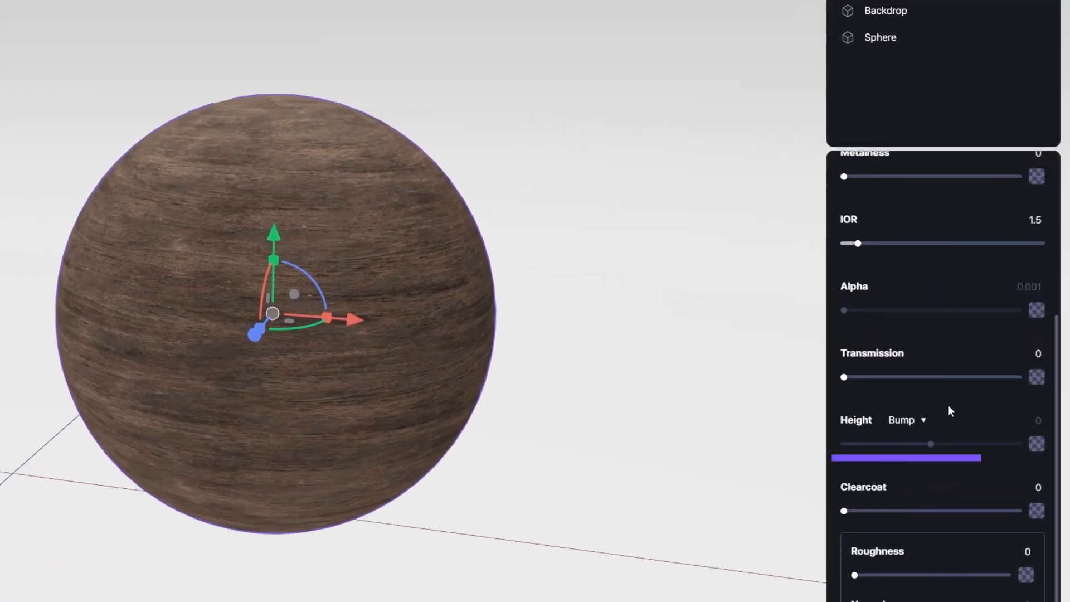
left_click(922, 421)
left_click(915, 441)
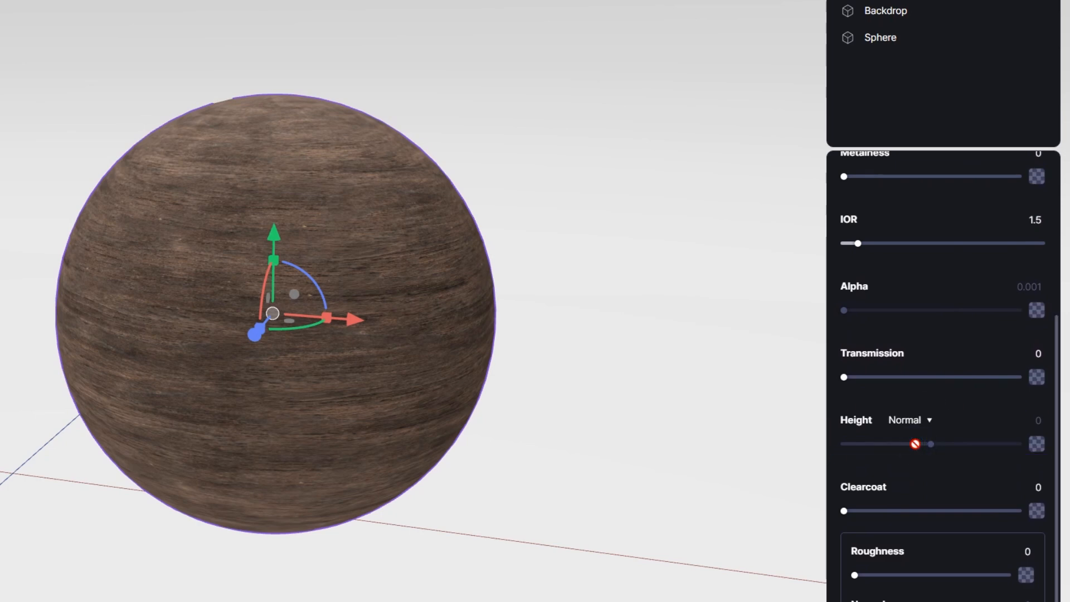
left_click(1035, 449)
mouse_move(724, 321)
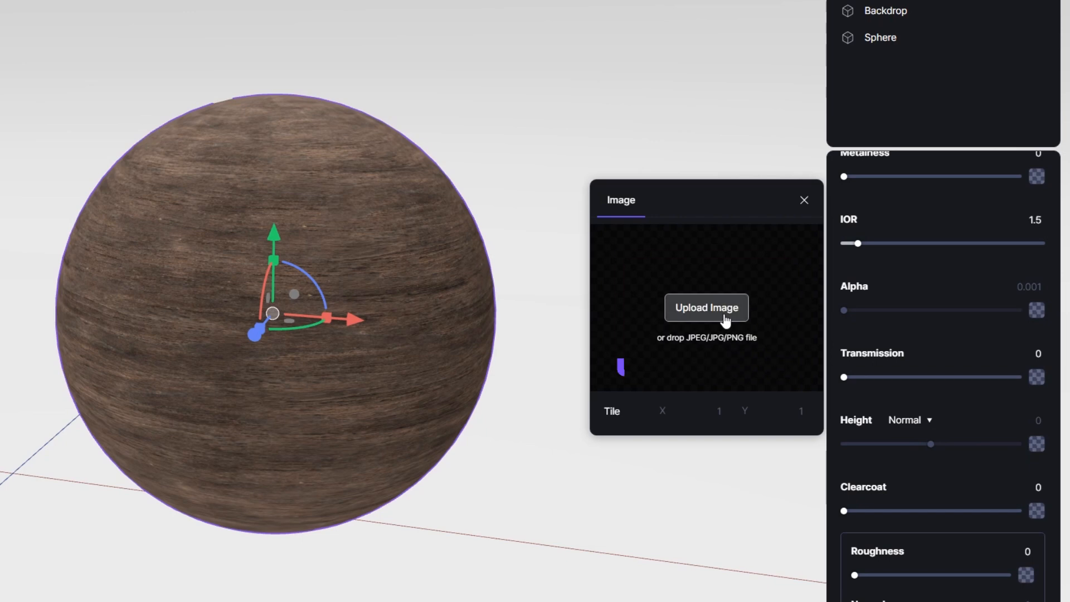
left_click(458, 168)
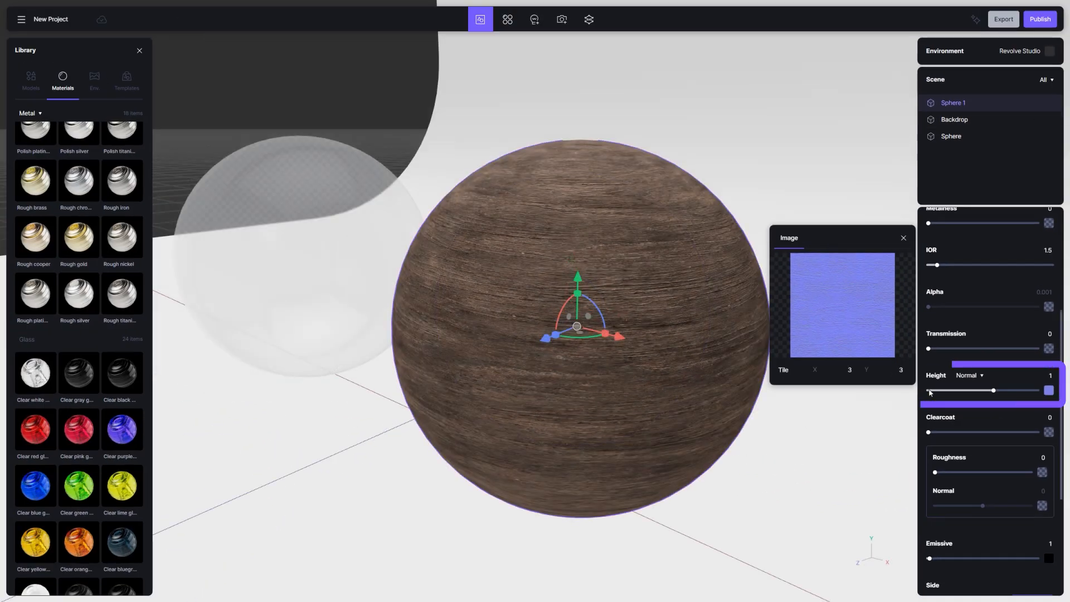
Test the normal map's height near both extremes and return it to just above the middle of its range.
left_click(928, 391)
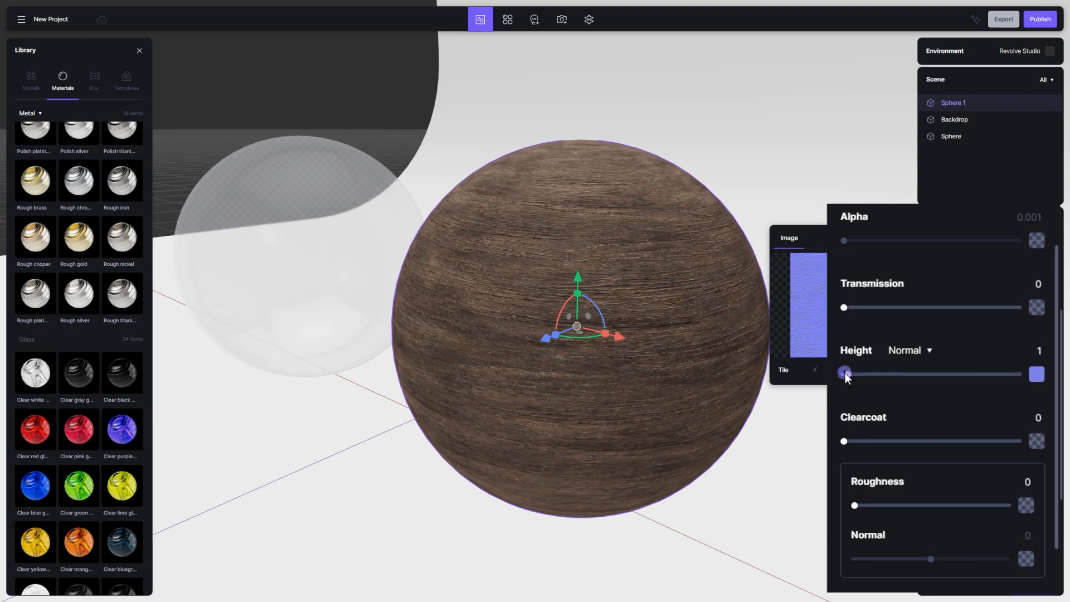
left_click(1015, 374)
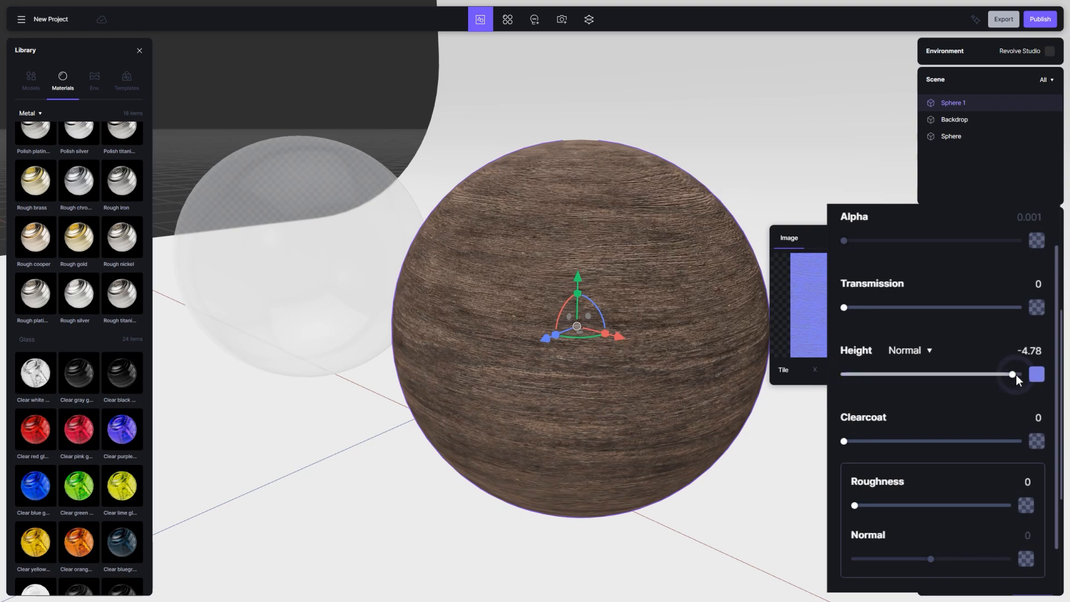
left_click(935, 373)
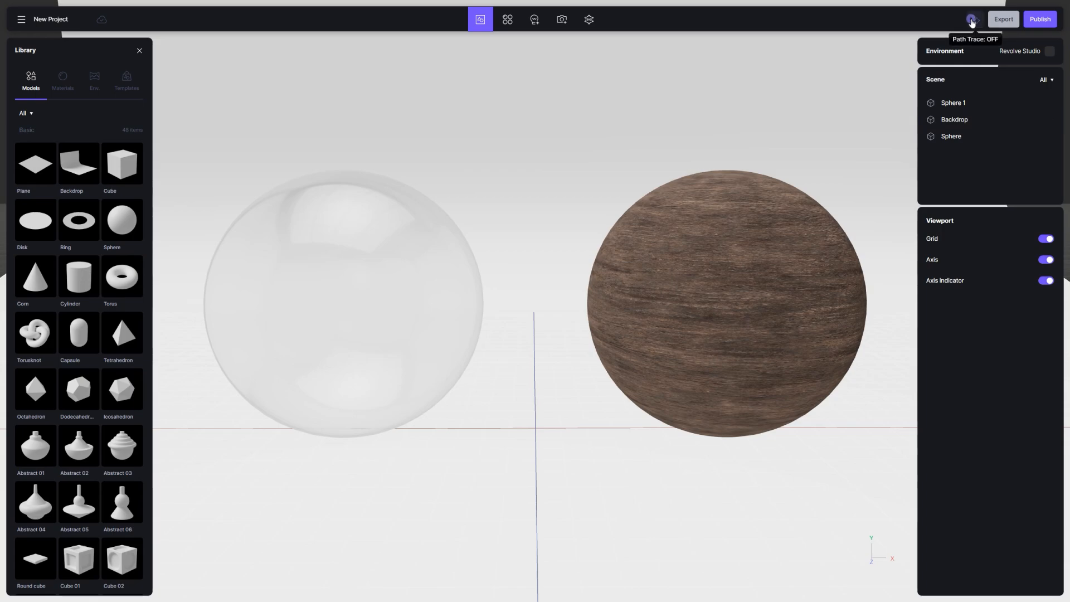
Turn on Path Trace rendering and examine the wood sphere's surface up close.
left_click(973, 20)
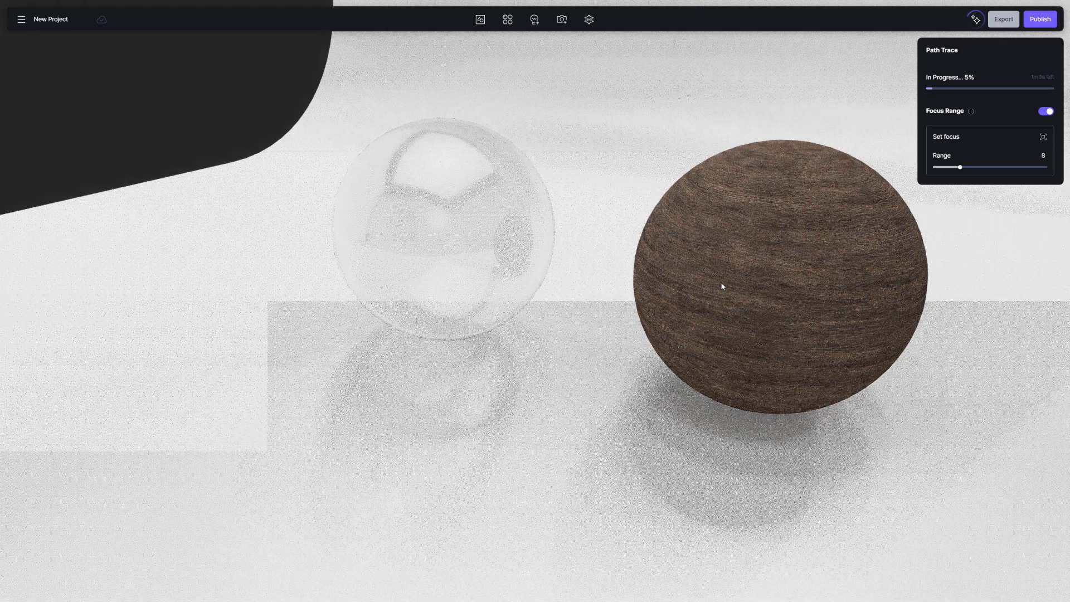
scroll(763, 235, "up", 5)
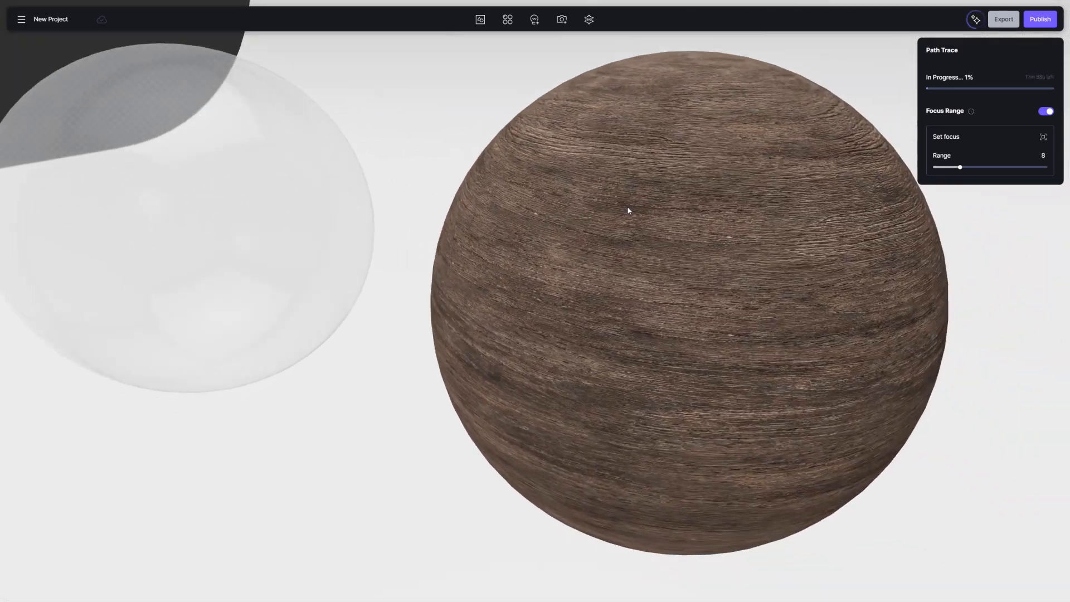